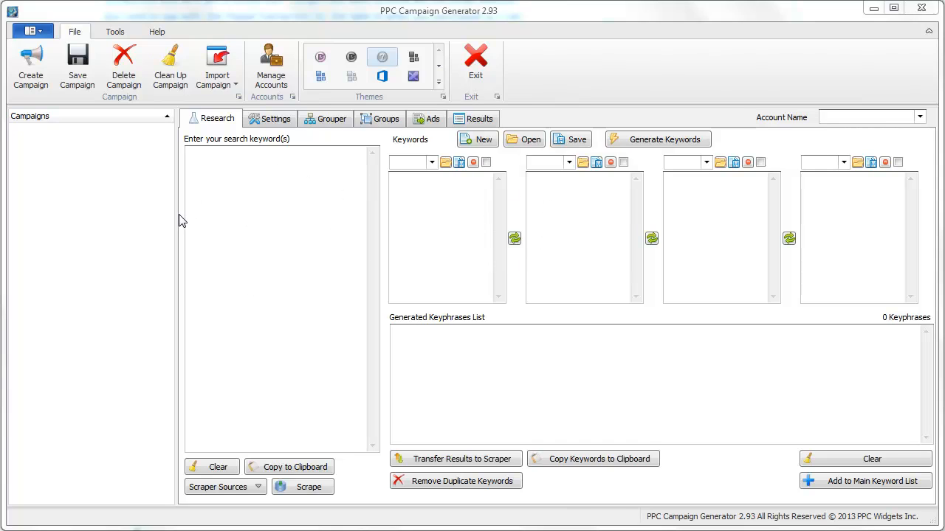
Narrow the campaigns panel and browse the theme gallery, keeping the Seven Classic theme
drag(178, 216, 150, 219)
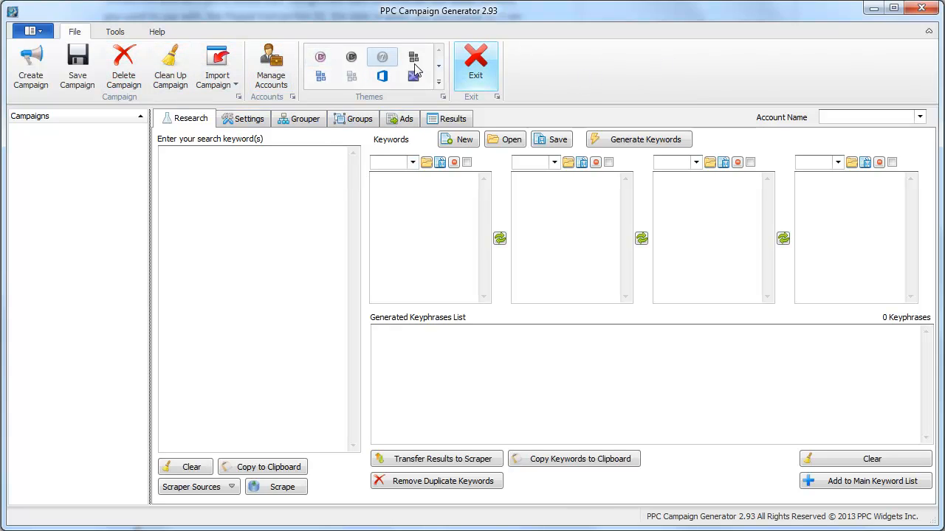
click(438, 84)
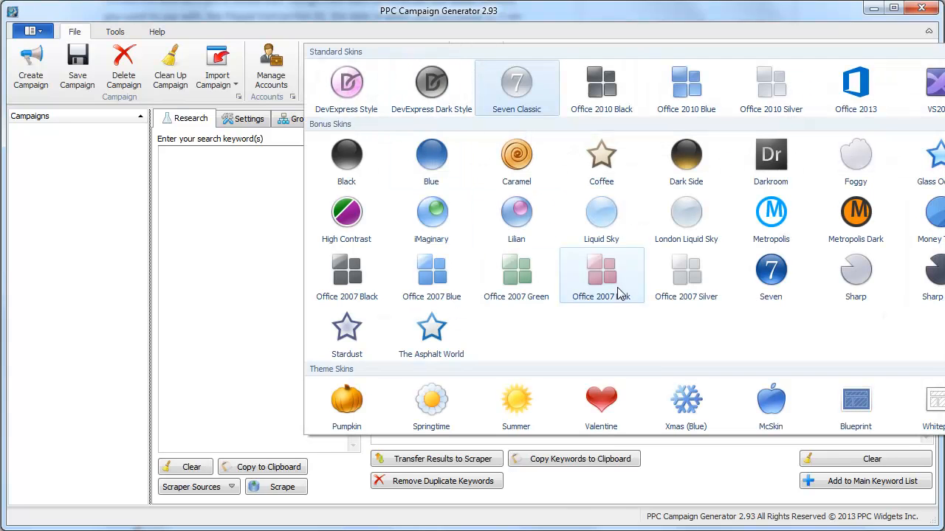
click(669, 20)
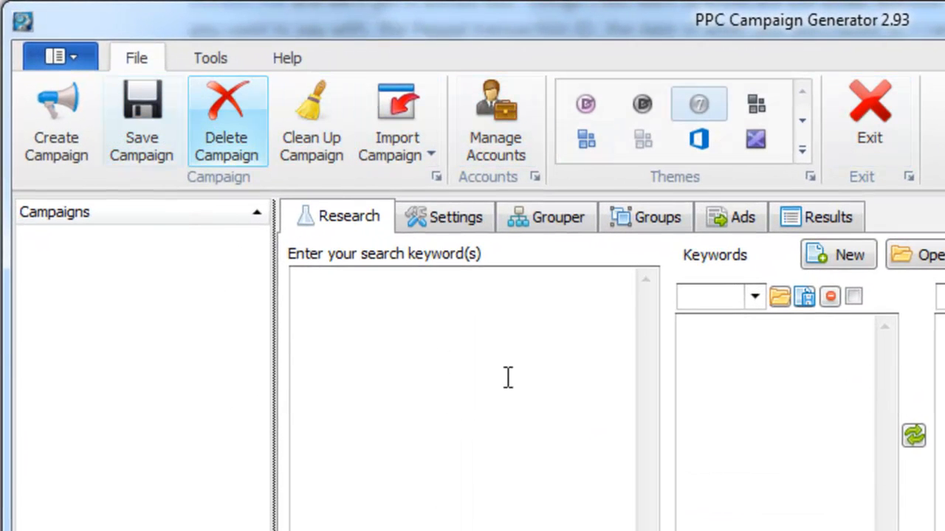
Import a campaign from the Web Developer Import CSV file
click(541, 378)
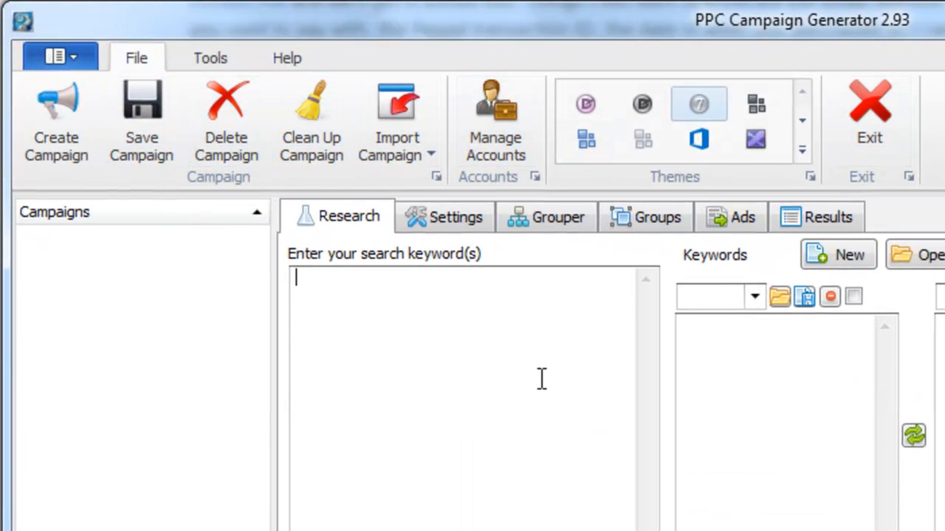
click(405, 164)
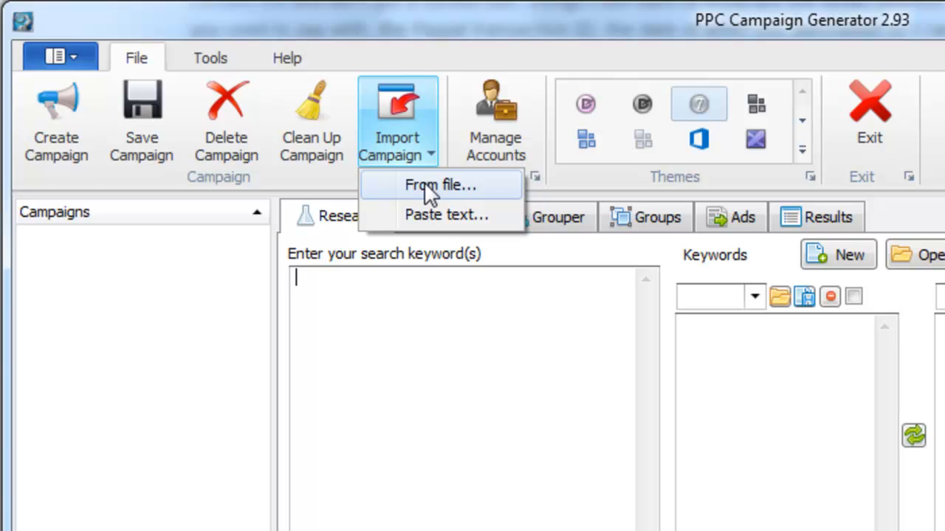
click(423, 183)
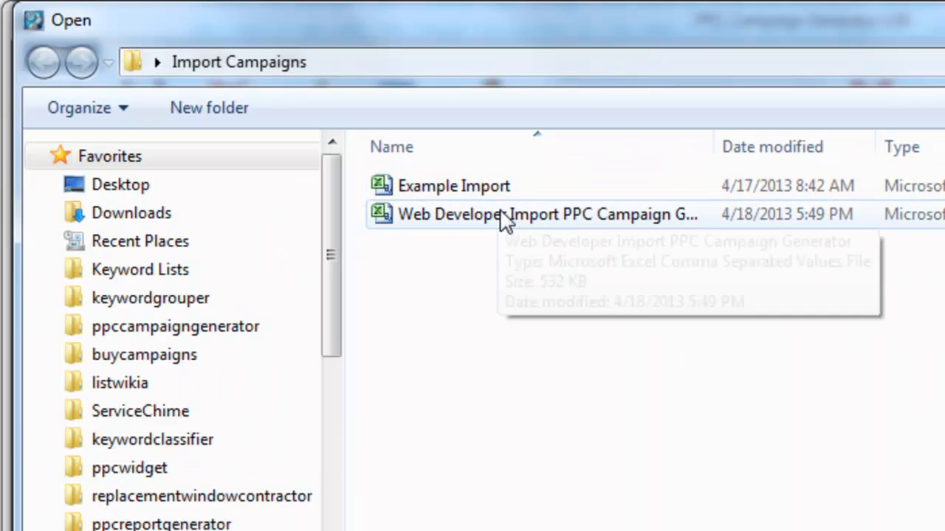
click(500, 222)
key(Return)
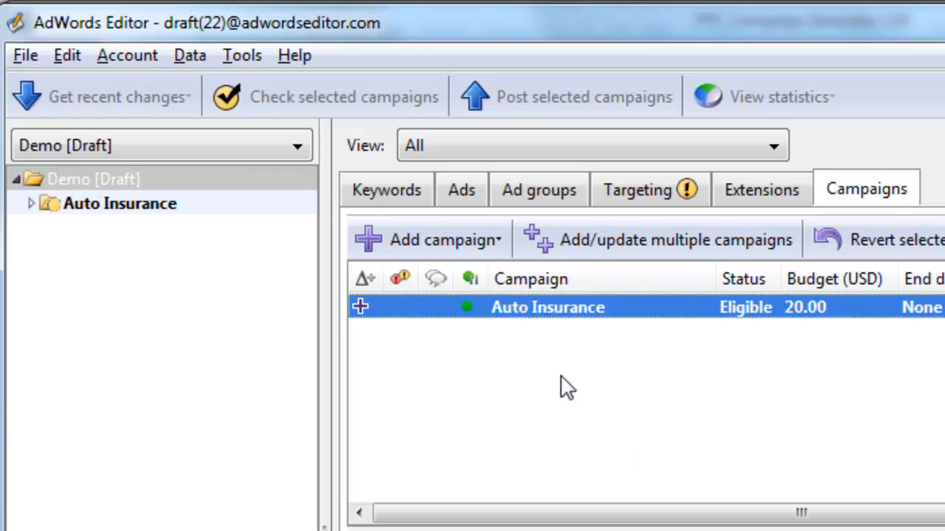
Show AdWords Editor's Export spreadsheet (CSV) options from the File menu
click(25, 59)
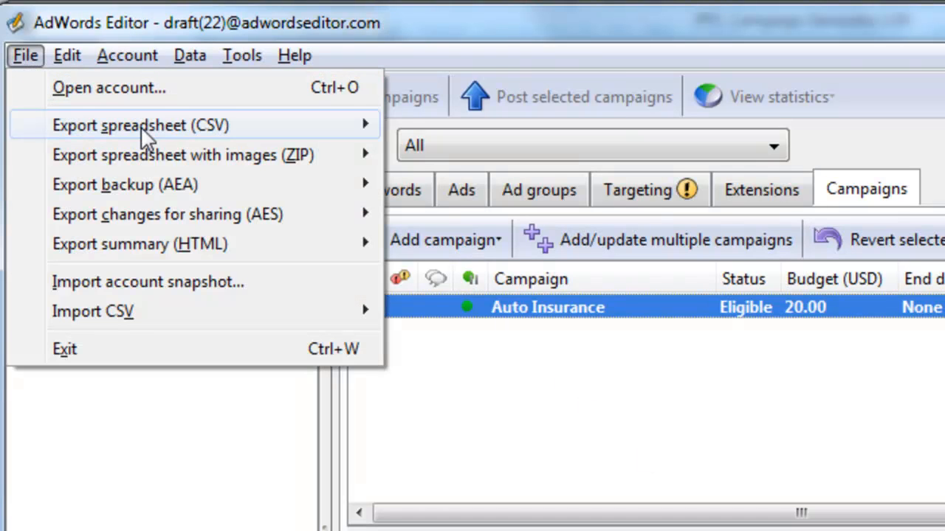
mouse_move(192, 133)
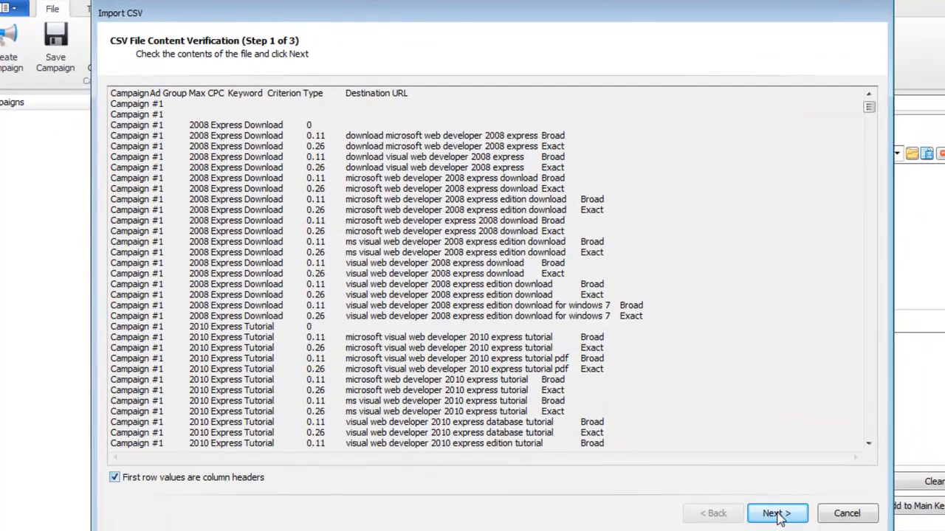
Finish the CSV import with Campaign column mapping unchanged: 1 campaign, 78 ad groups, 3256 keywords
click(777, 515)
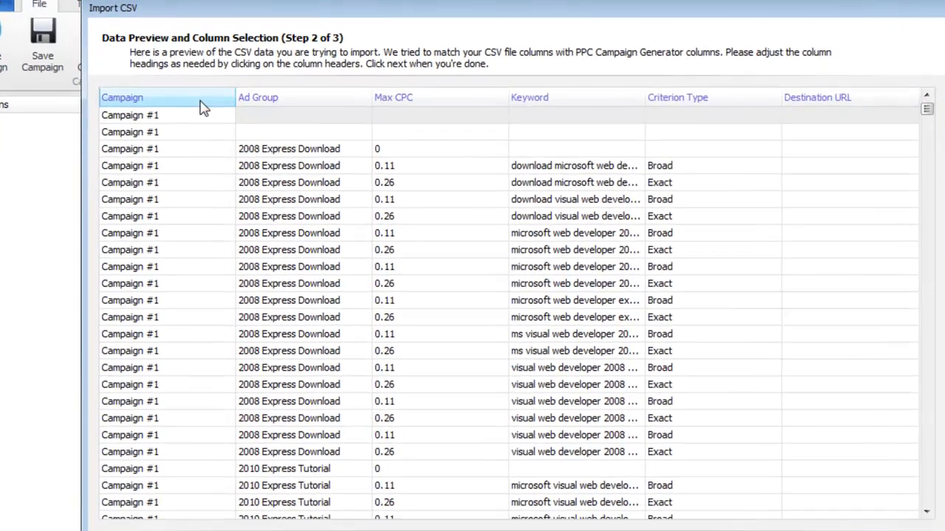
click(200, 96)
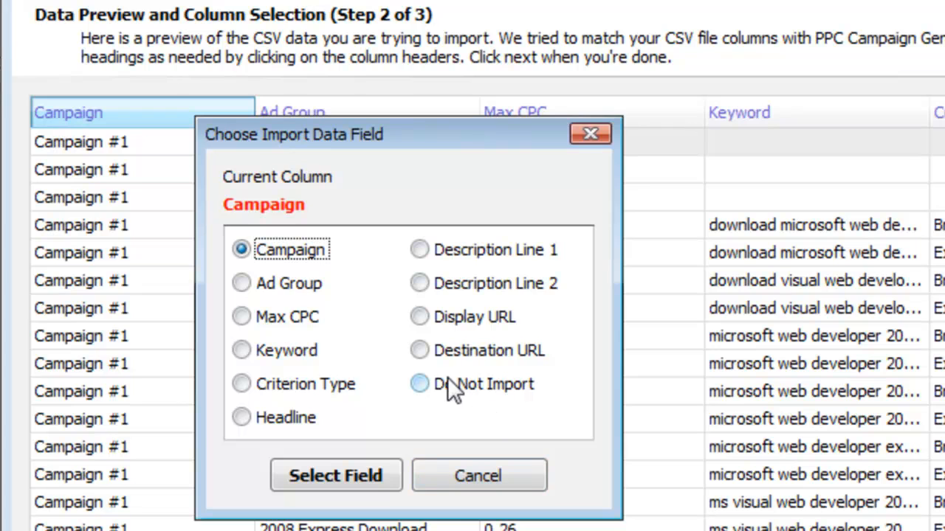
click(487, 477)
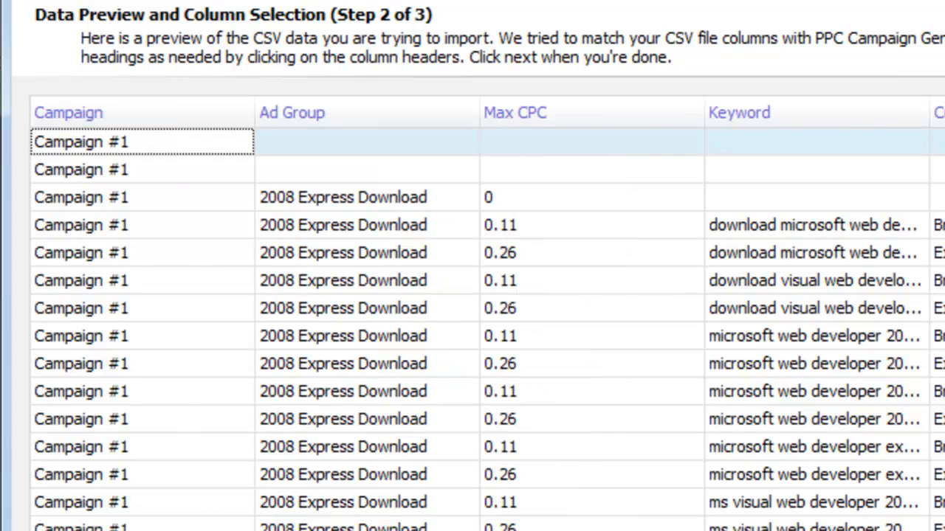
key(alt+n)
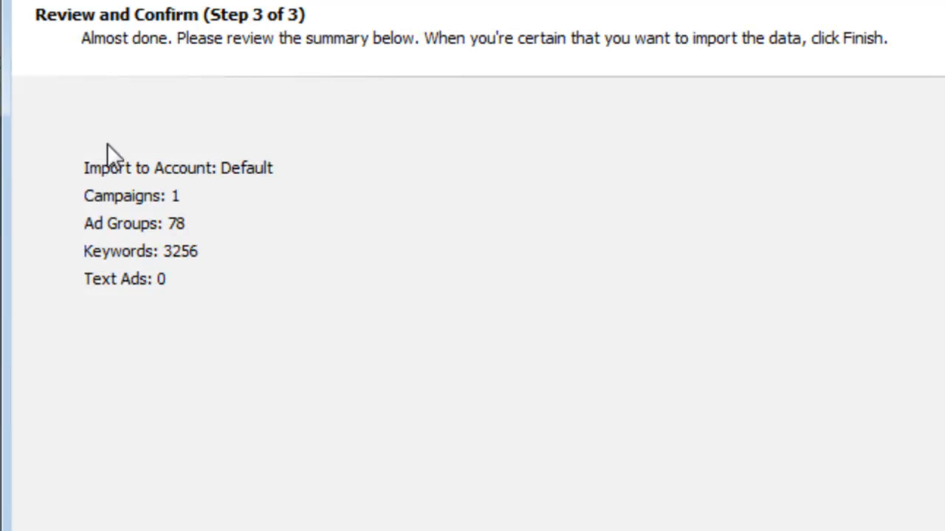
click(729, 488)
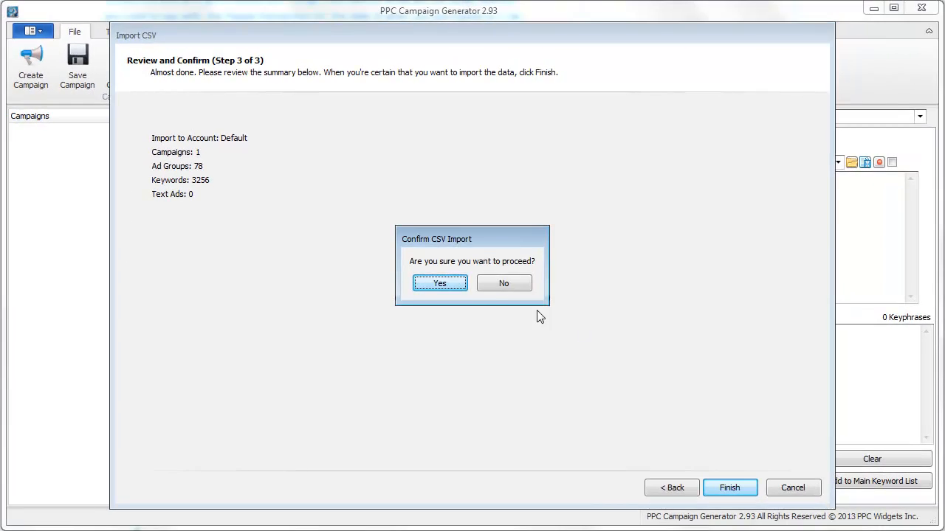
click(452, 283)
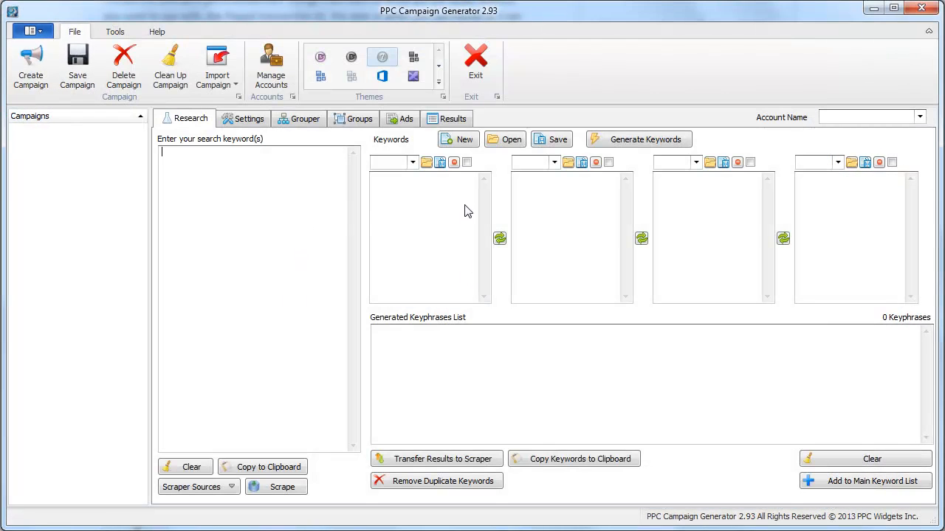
Dismiss the import message, expand Campaign #1, and widen the panel to show full group names
click(443, 285)
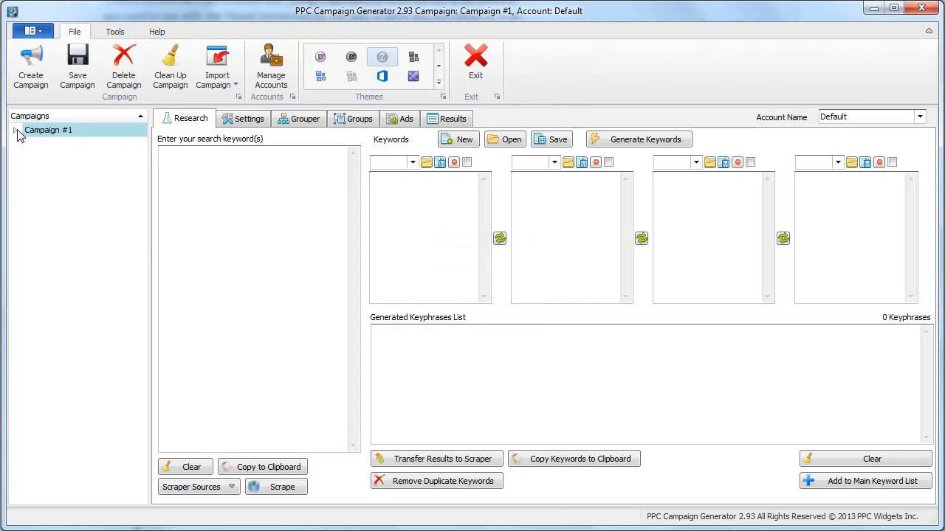
click(16, 130)
drag(147, 227, 186, 231)
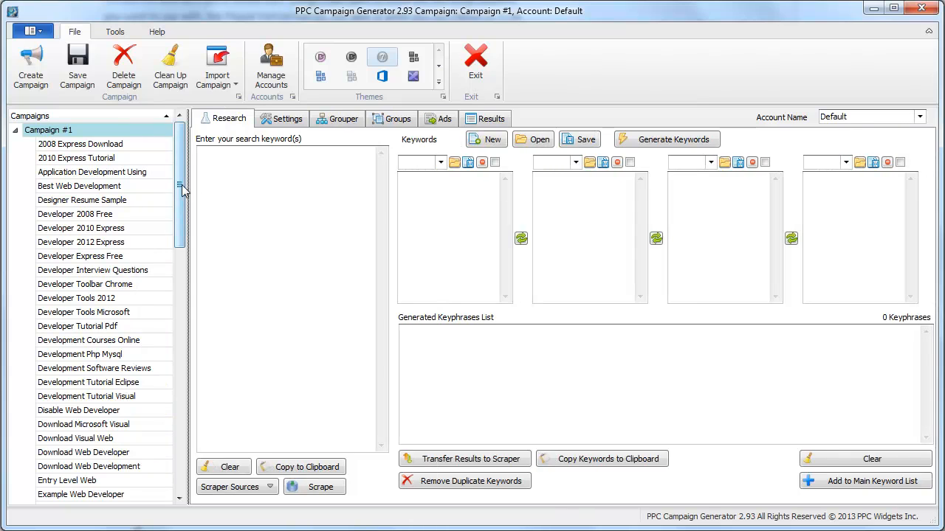
drag(182, 186, 164, 167)
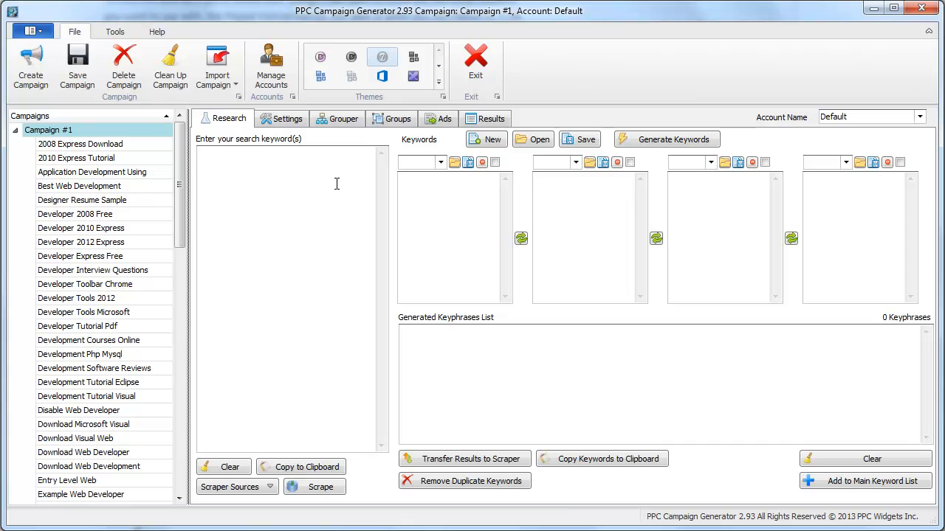
Browse Campaign #1's ad groups, such as 2010 Express Tutorial and Developer Tools Microsoft
click(438, 120)
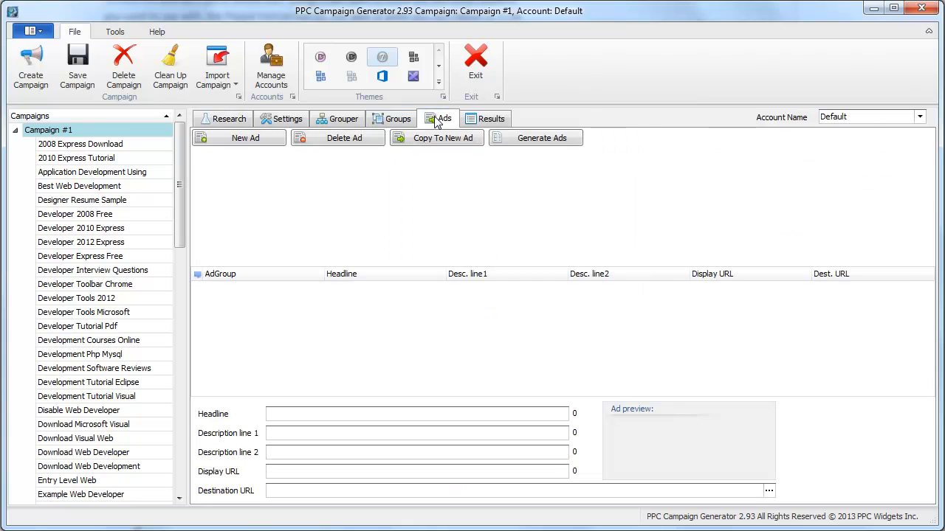
click(392, 120)
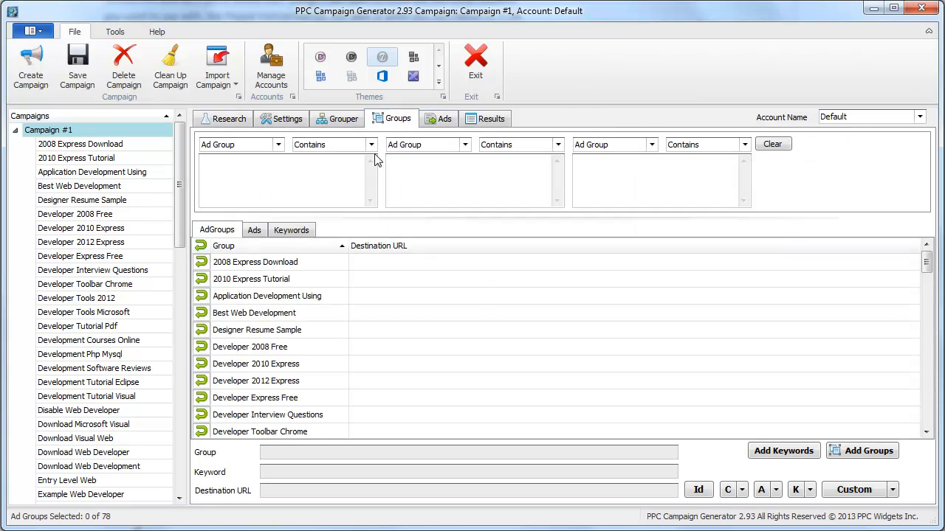
click(278, 278)
click(254, 231)
click(111, 281)
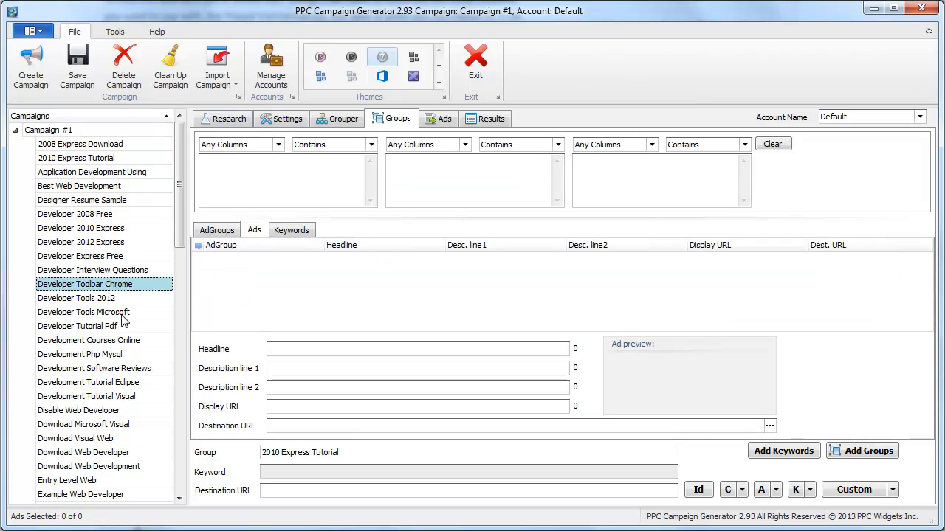
click(122, 316)
click(117, 133)
click(440, 121)
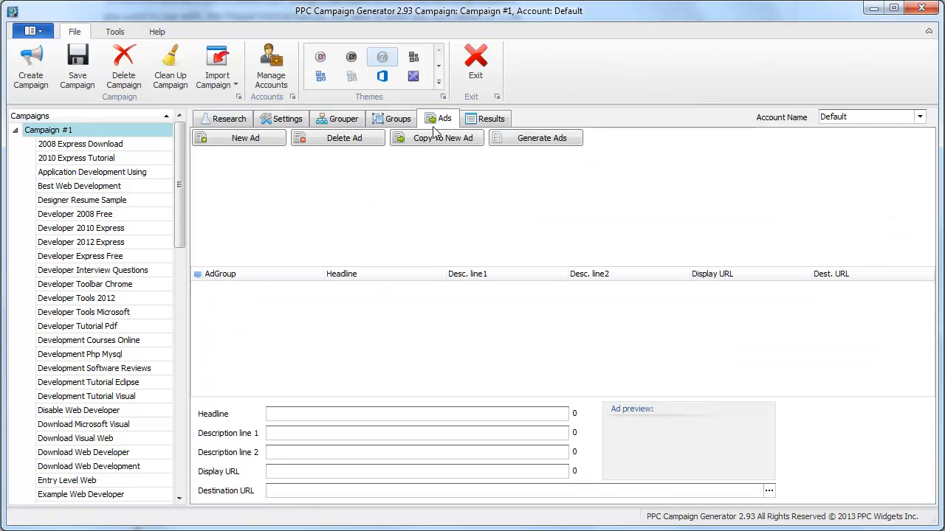
Create a new ad from the Web Design template and generate ads for all ad groups
click(274, 142)
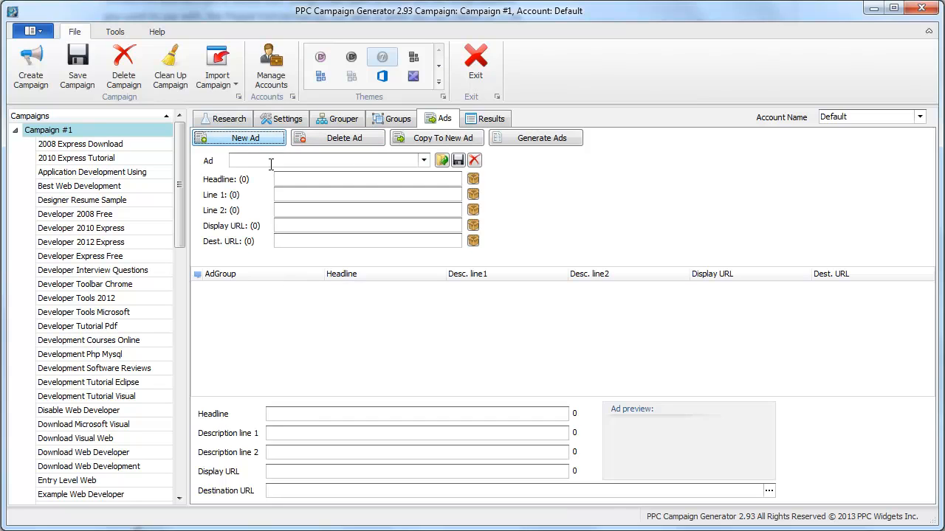
click(426, 161)
click(331, 174)
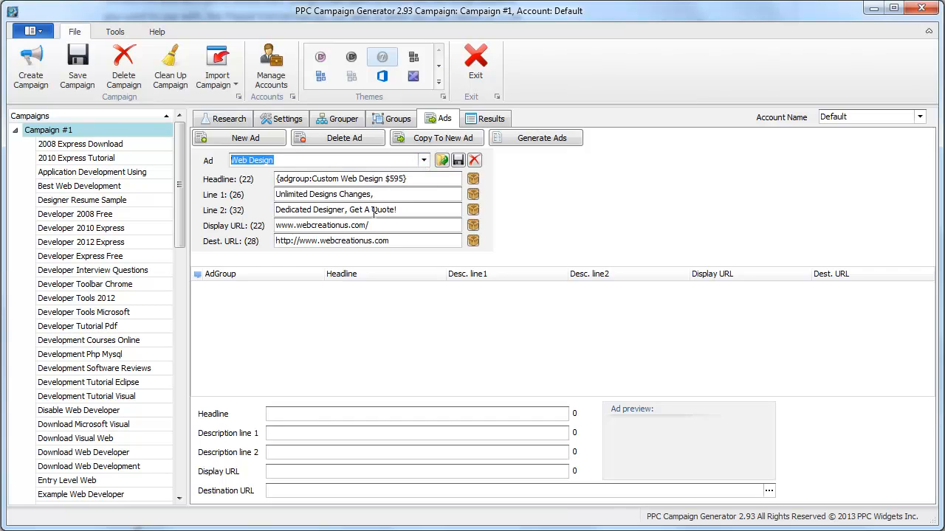
drag(405, 178, 329, 180)
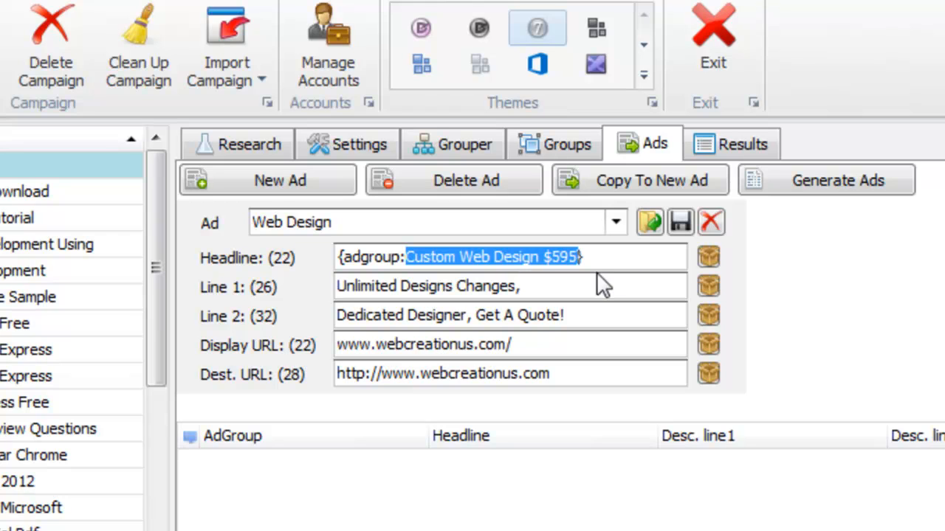
click(816, 185)
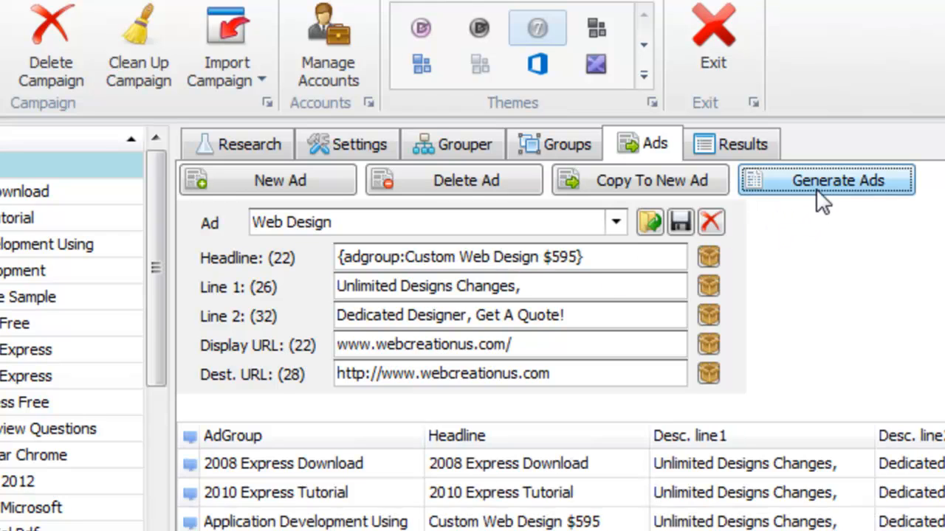
Review the generated ads for Developer 2012 Express, Developer Toolbar Chrome and Developer Tools Microsoft
click(98, 377)
click(71, 448)
click(47, 510)
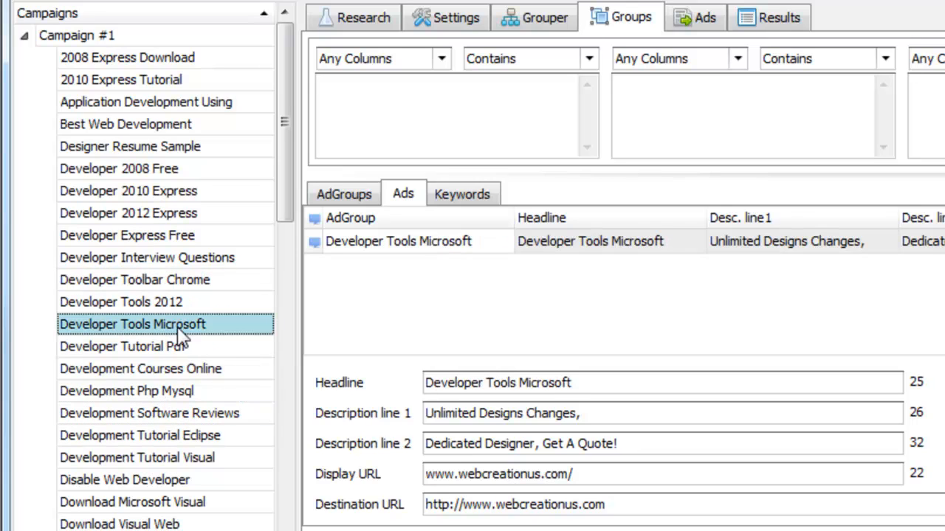
Check ads for Designer Resume Sample, Developer 2012 Express and Developer Interview Questions, then reopen the template editor
click(174, 150)
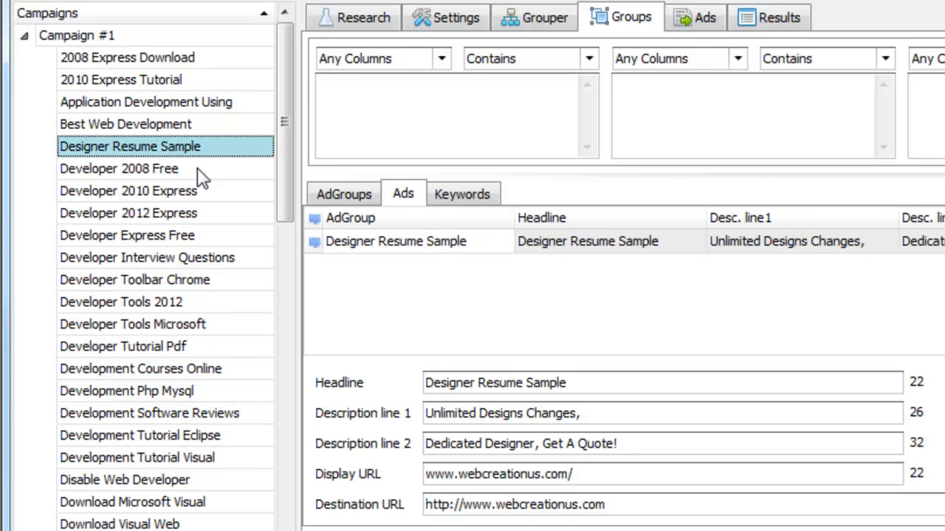
click(413, 248)
click(201, 214)
click(199, 258)
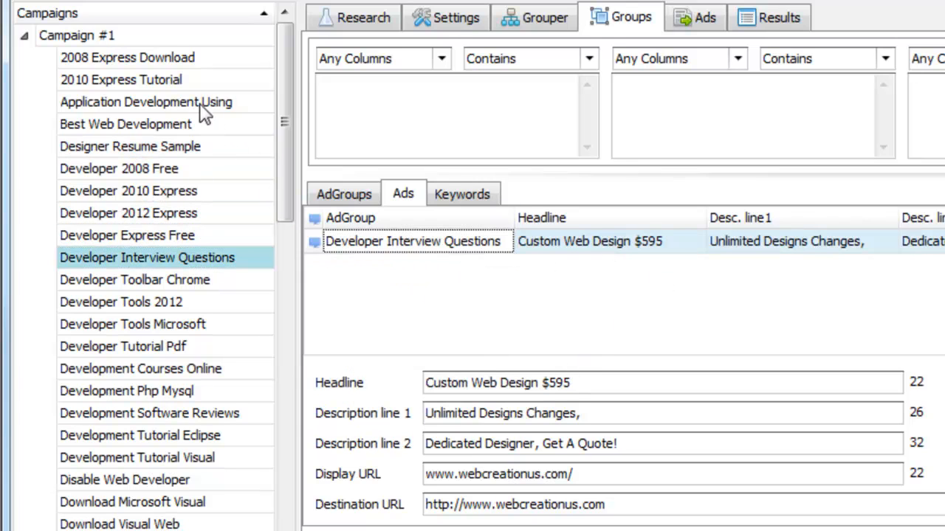
click(175, 39)
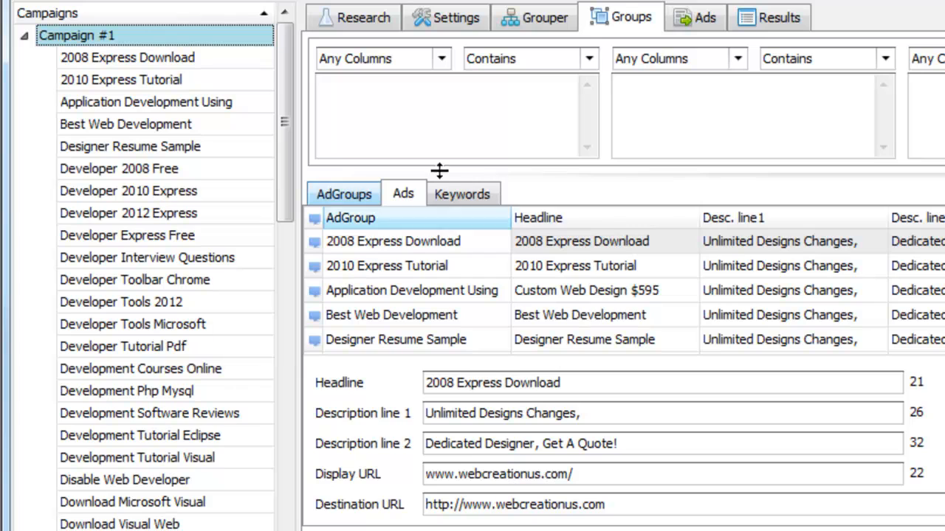
click(685, 18)
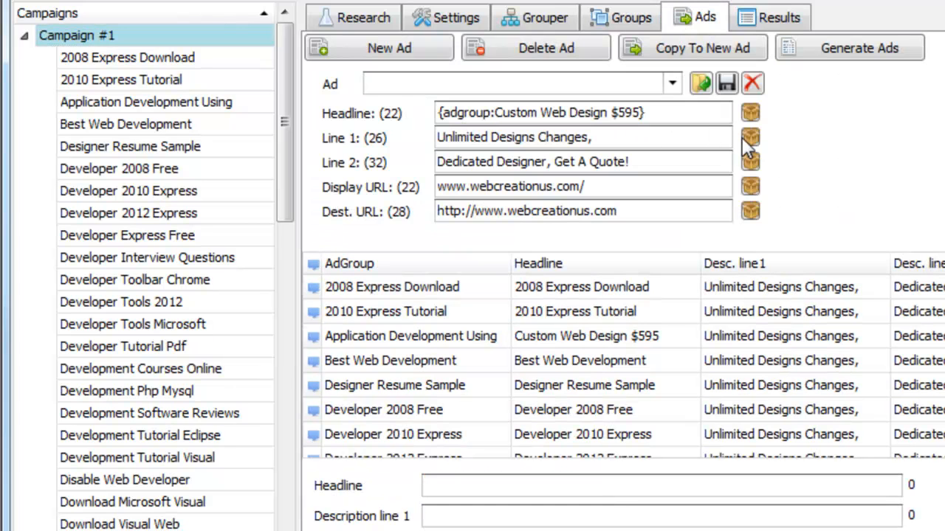
Copy the template to a new ad headlined 'Web Design Team' and regenerate ads for every group
click(631, 48)
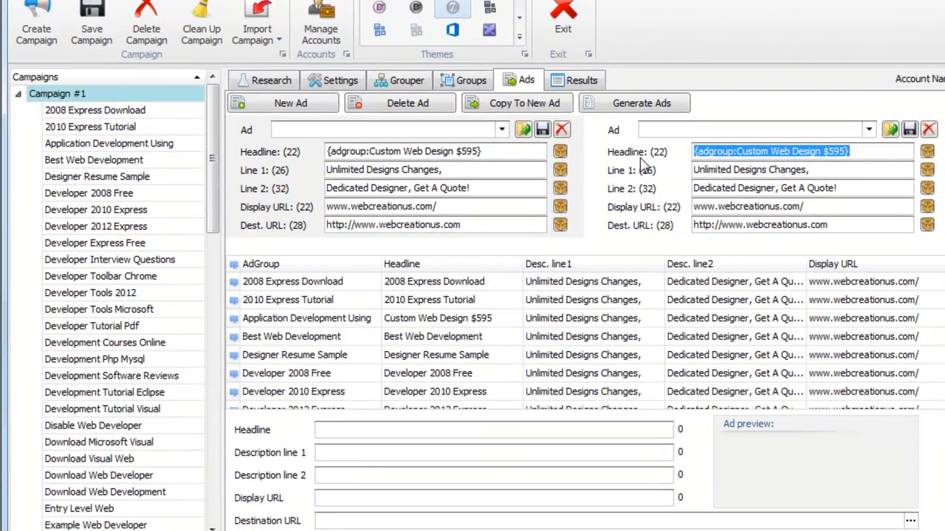
text(Web D)
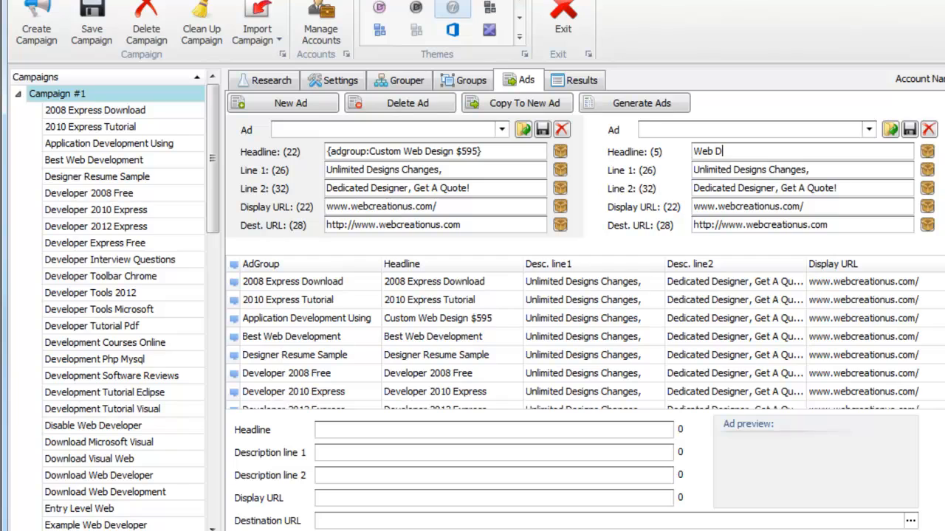
text(esign Team)
click(628, 106)
Review the Developer Toolbar Chrome ads, including Web Design Team, and the Developer 2008 Free ads
click(172, 276)
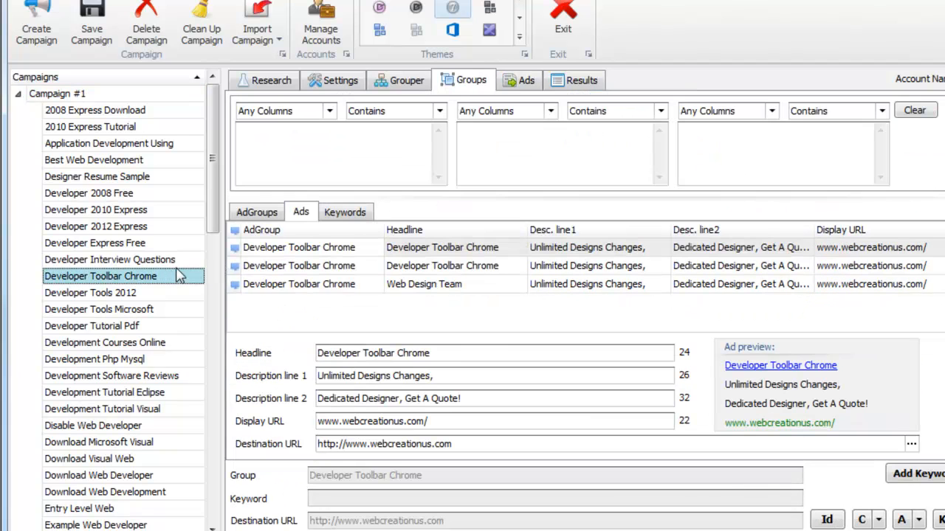
click(277, 267)
click(310, 283)
click(448, 257)
click(499, 270)
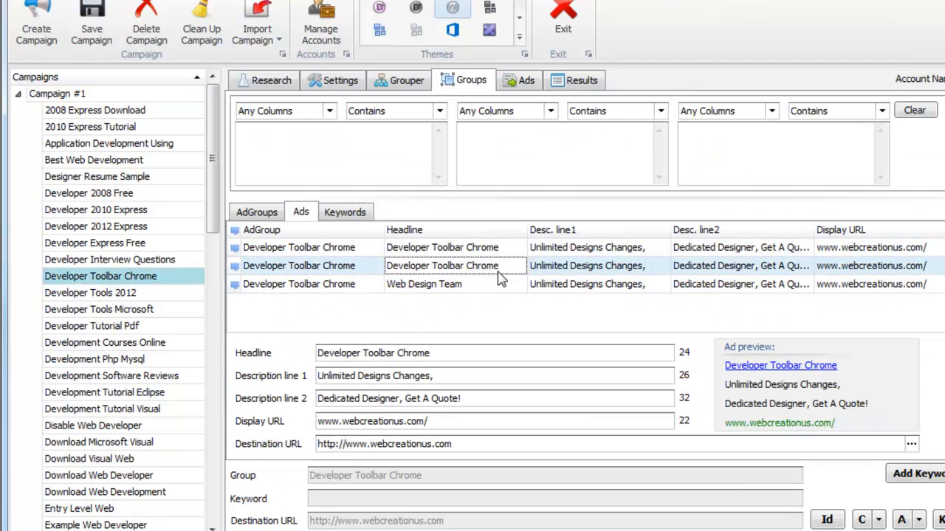
click(161, 189)
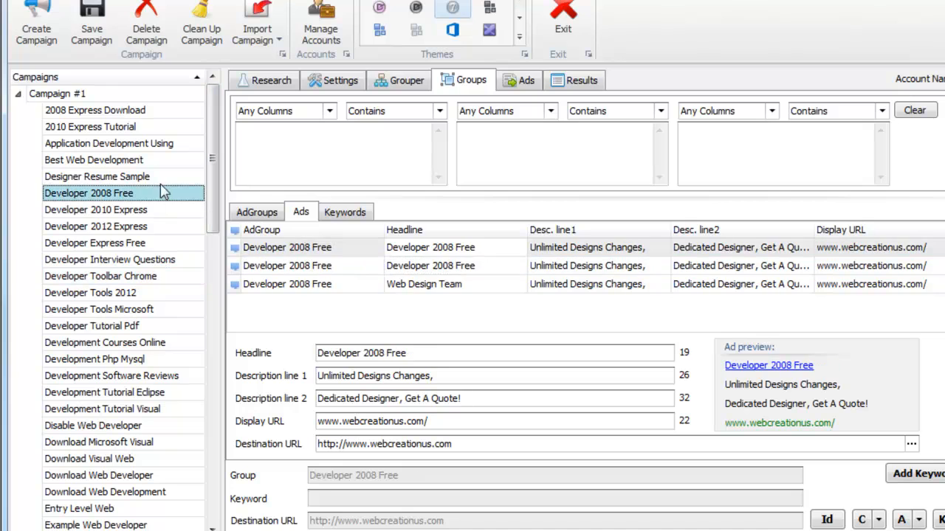
click(152, 102)
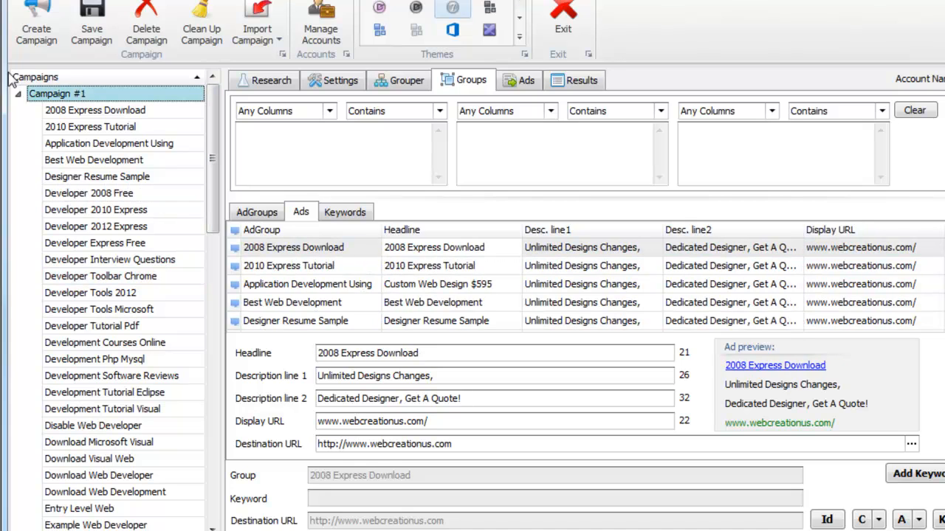
Collapse Campaign #1 and delete it, confirming with Yes
click(18, 95)
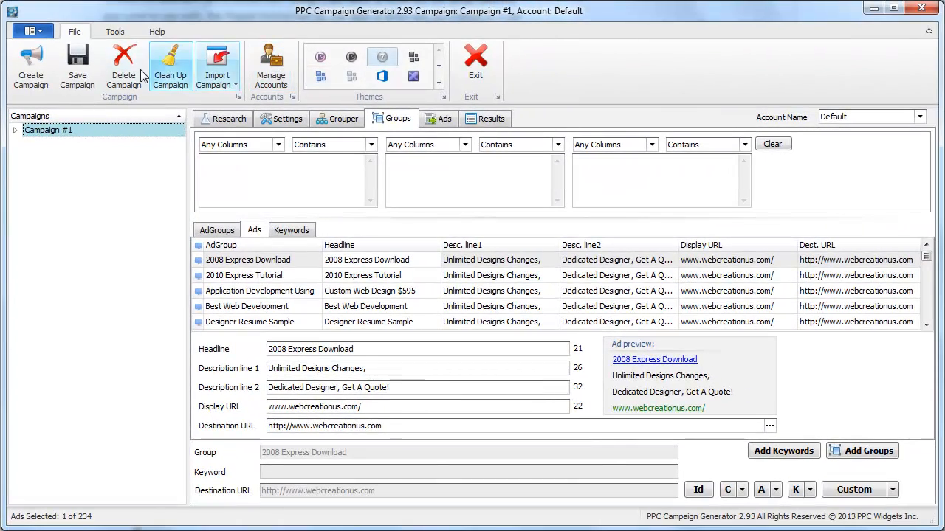
click(167, 30)
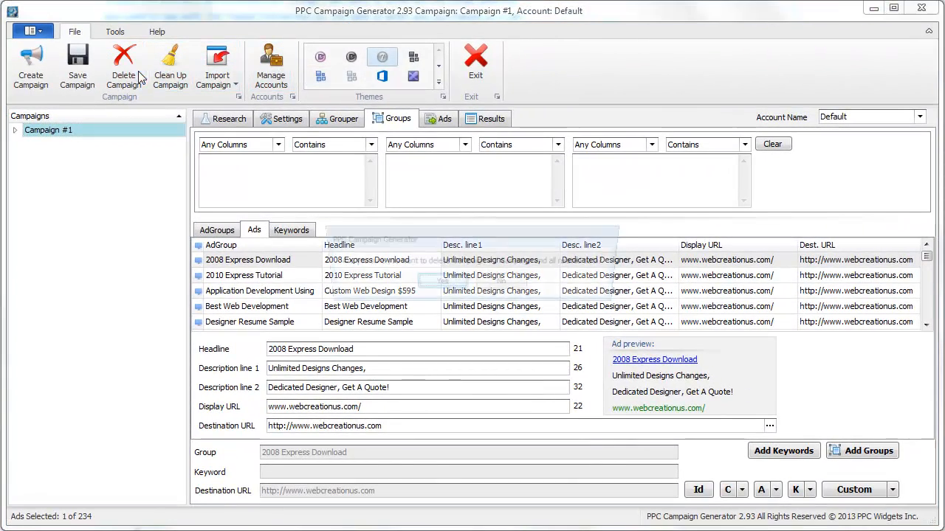
click(440, 281)
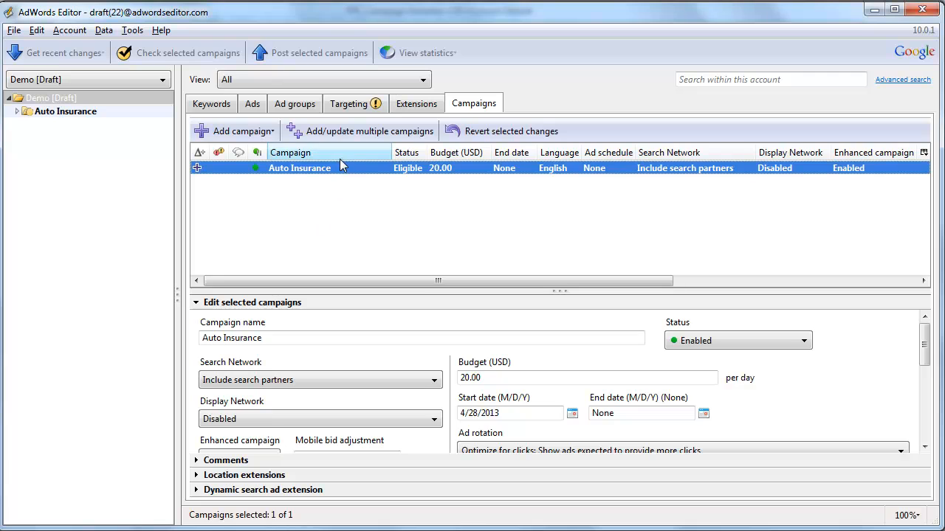
Copy the Auto Insurance campaign to the clipboard and return to the campaign import options
click(18, 112)
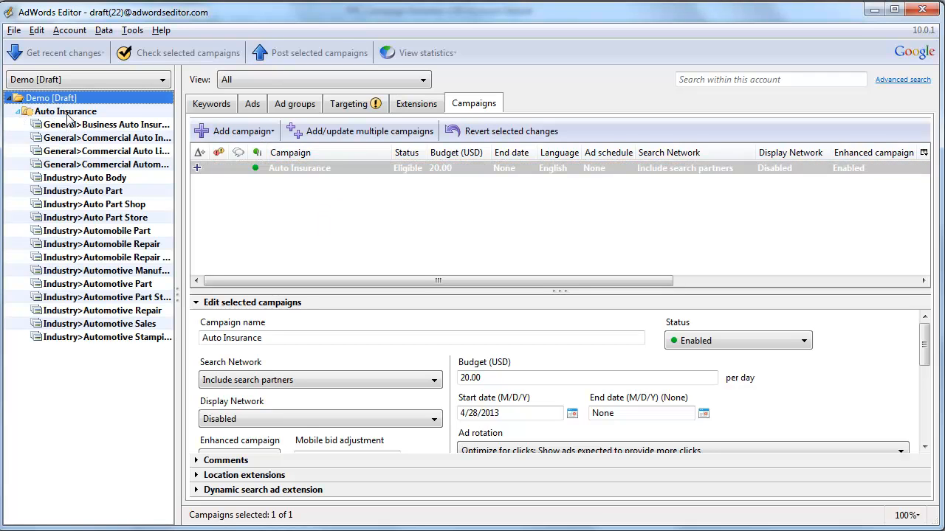
click(14, 115)
click(18, 111)
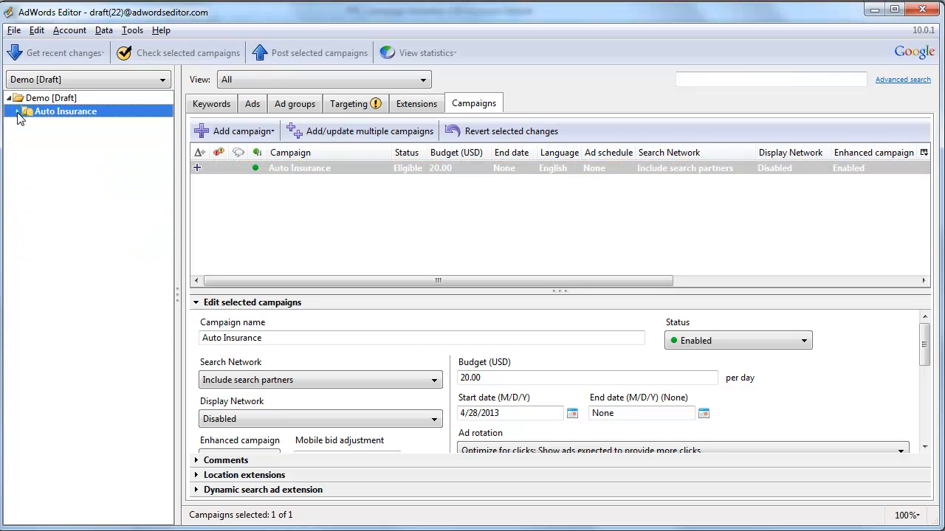
right_click(374, 173)
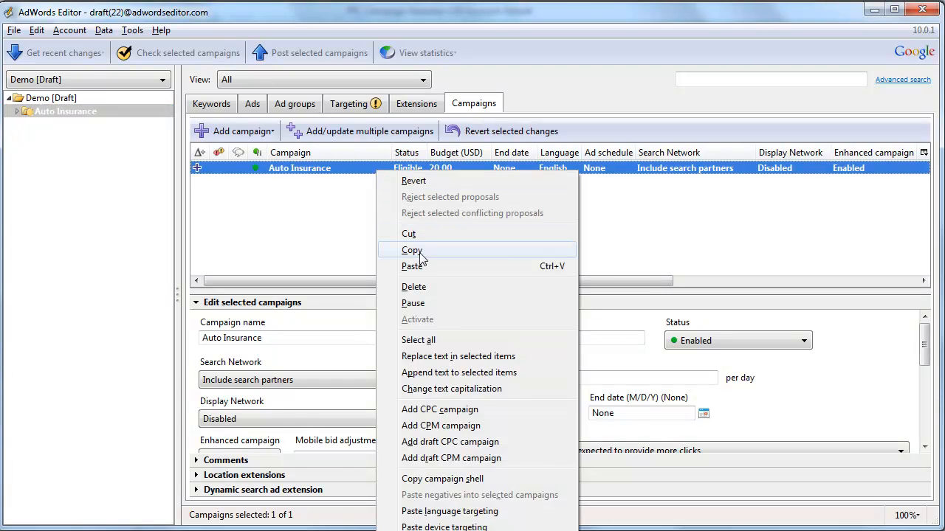
click(443, 250)
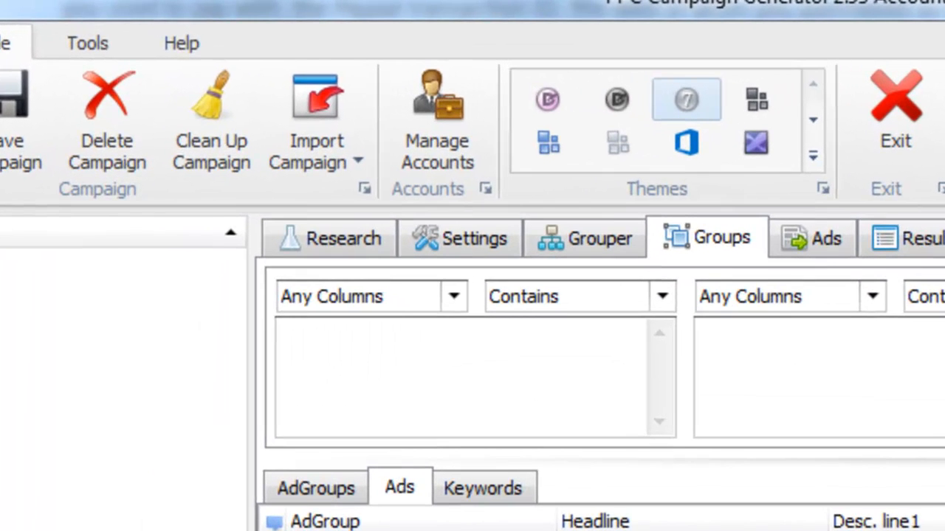
click(317, 153)
Import the Auto Insurance campaign from pasted CSV text, confirming 17 ad groups, 914 keywords and 30 ads
click(364, 246)
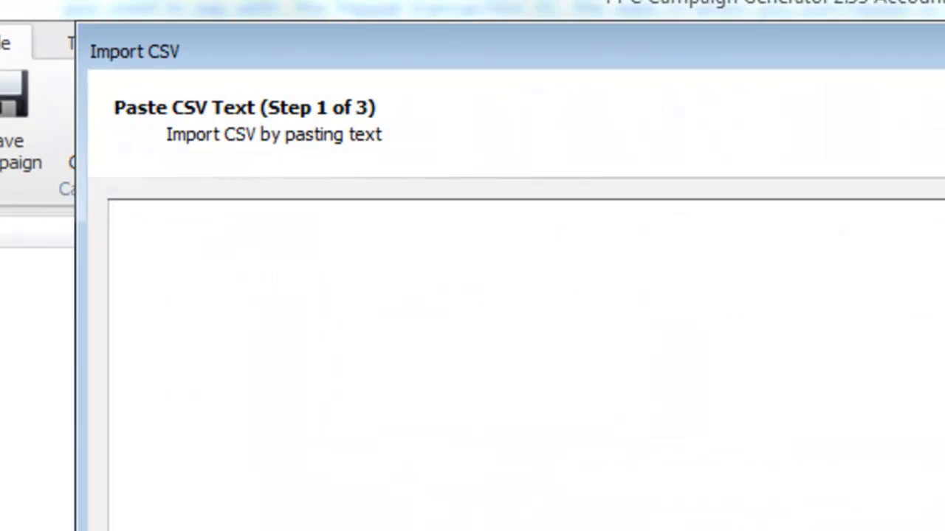
key(ctrl+v)
click(721, 514)
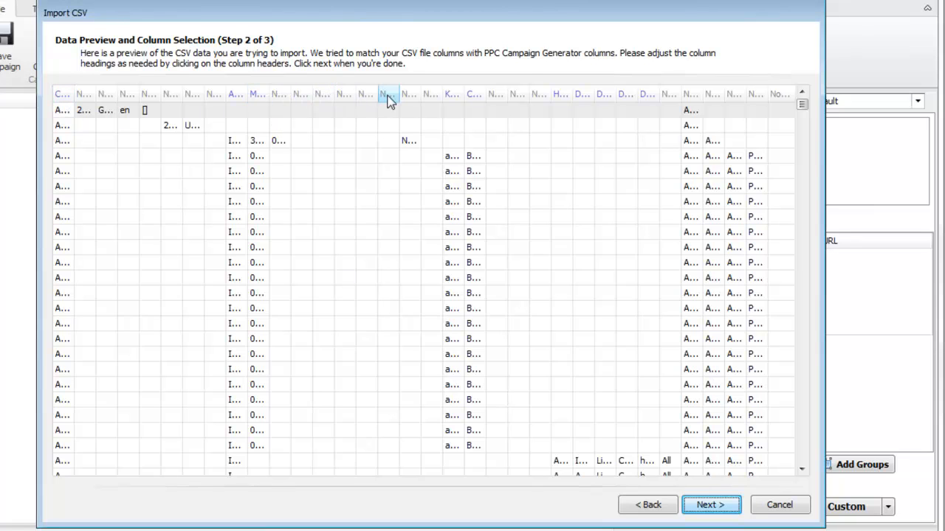
click(712, 507)
click(711, 507)
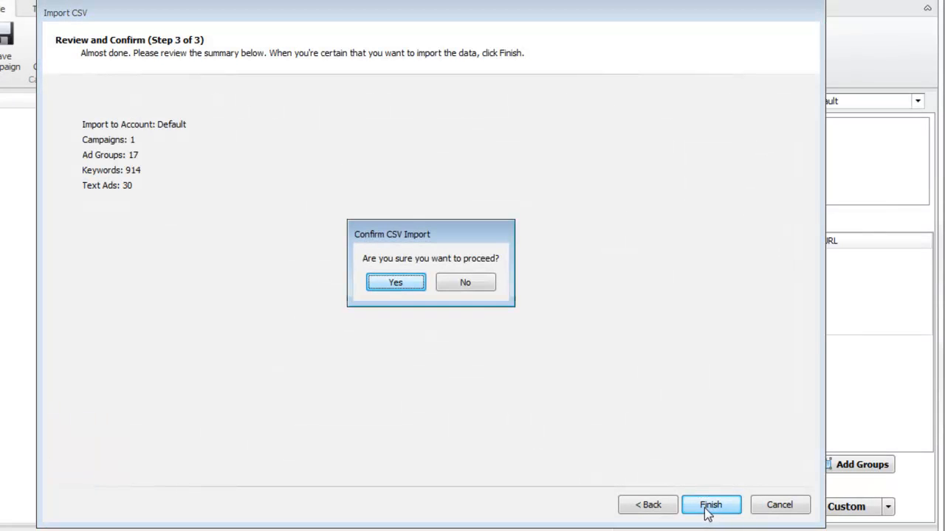
click(396, 283)
click(426, 281)
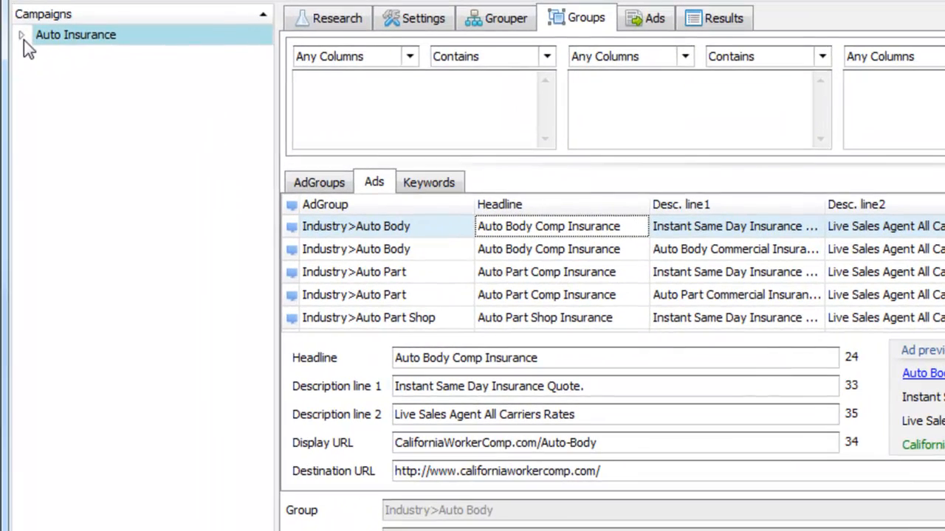
Expand Auto Insurance and browse the ads of its ad groups, such as Industry>Auto Part
click(23, 36)
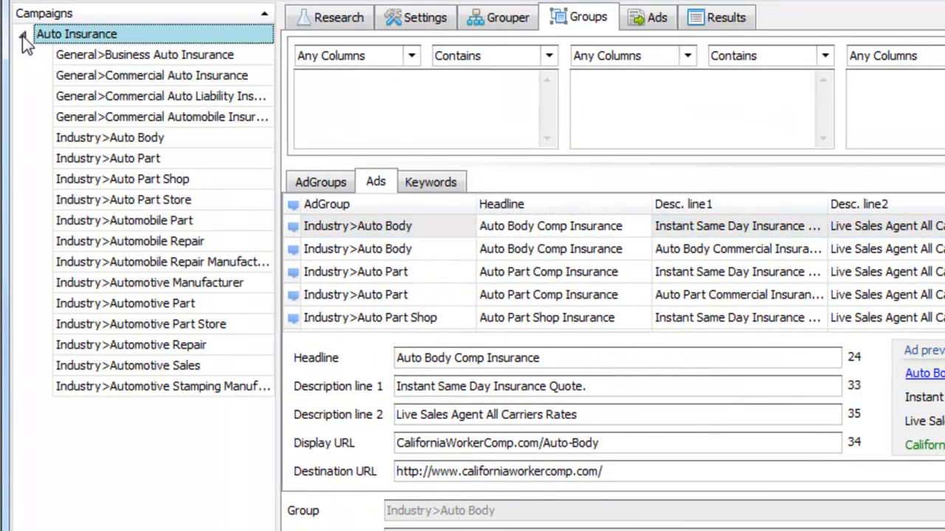
click(92, 97)
click(158, 223)
click(184, 307)
click(166, 202)
click(164, 140)
click(167, 97)
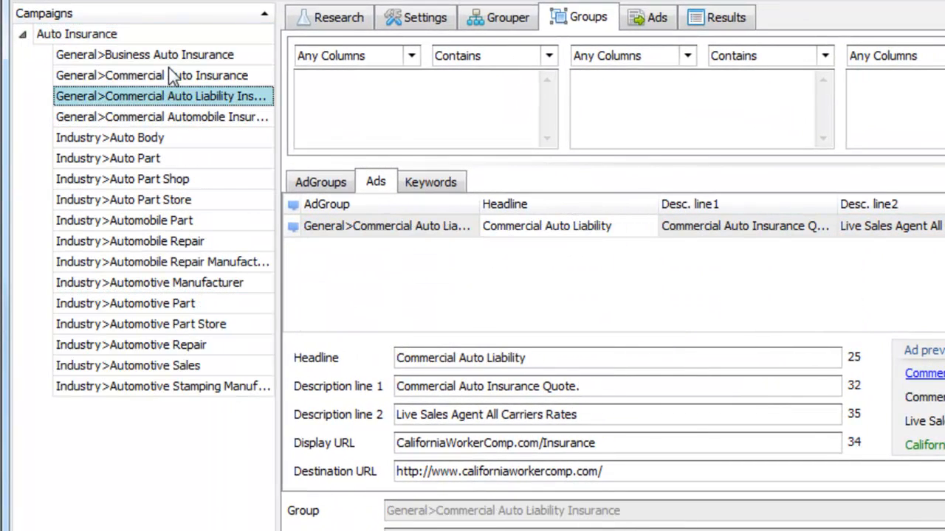
click(171, 75)
click(184, 97)
click(185, 138)
click(186, 158)
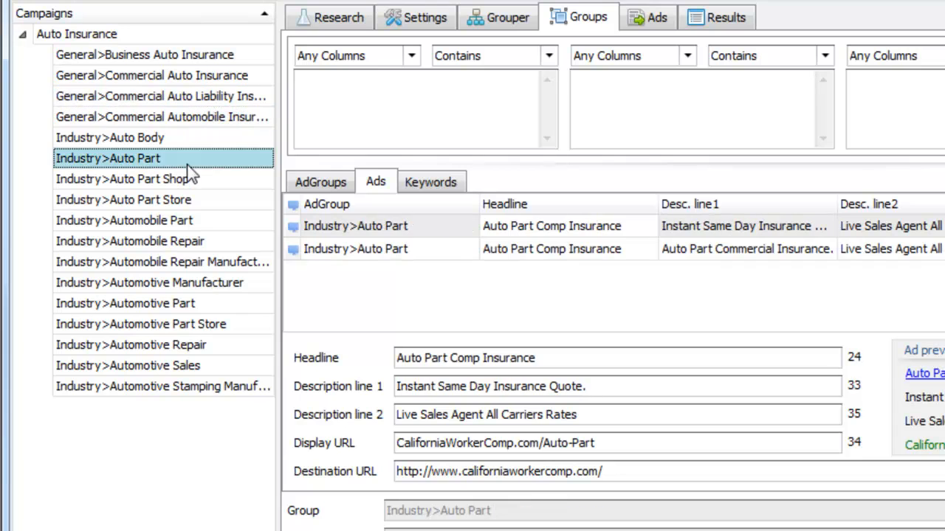
click(193, 242)
click(197, 306)
click(198, 365)
click(196, 324)
click(196, 221)
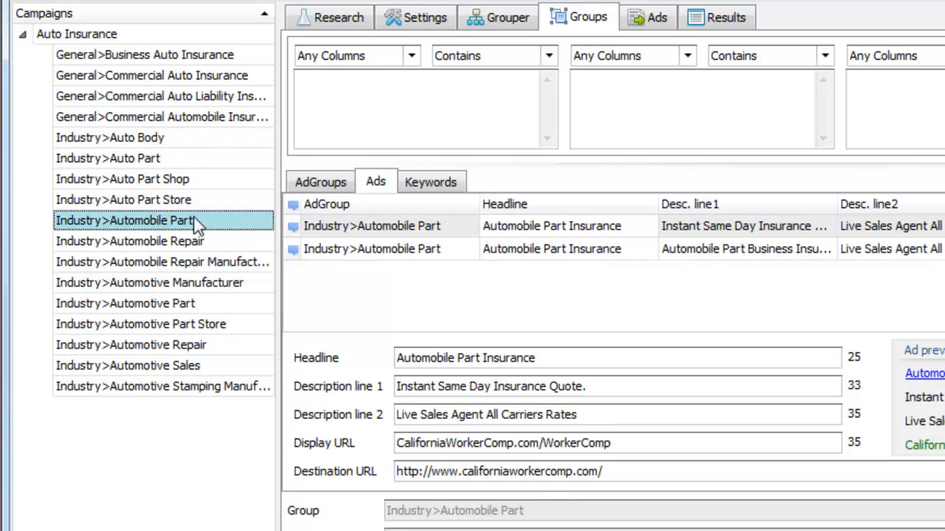
click(198, 160)
Look over the Grouper workspace, then review the campaign-wide ads and start a blank new ad
click(514, 22)
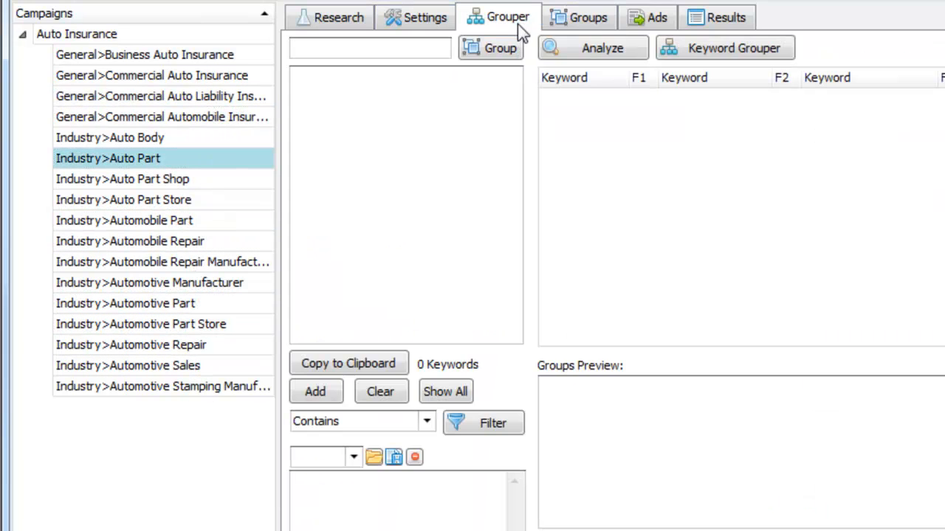
click(645, 22)
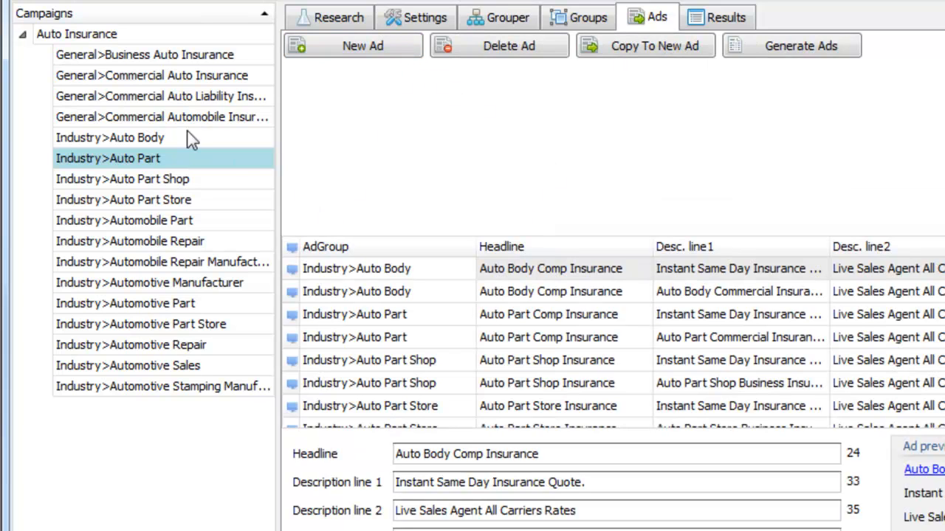
click(167, 35)
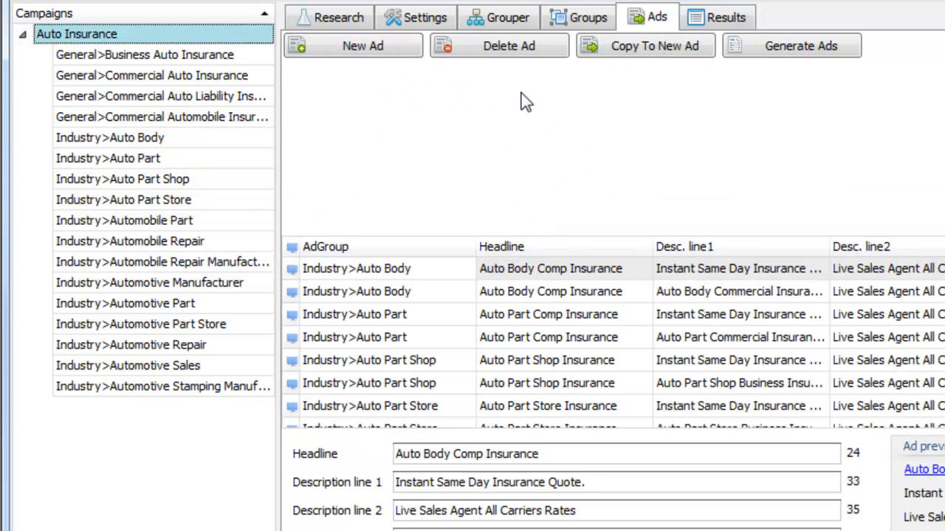
click(479, 341)
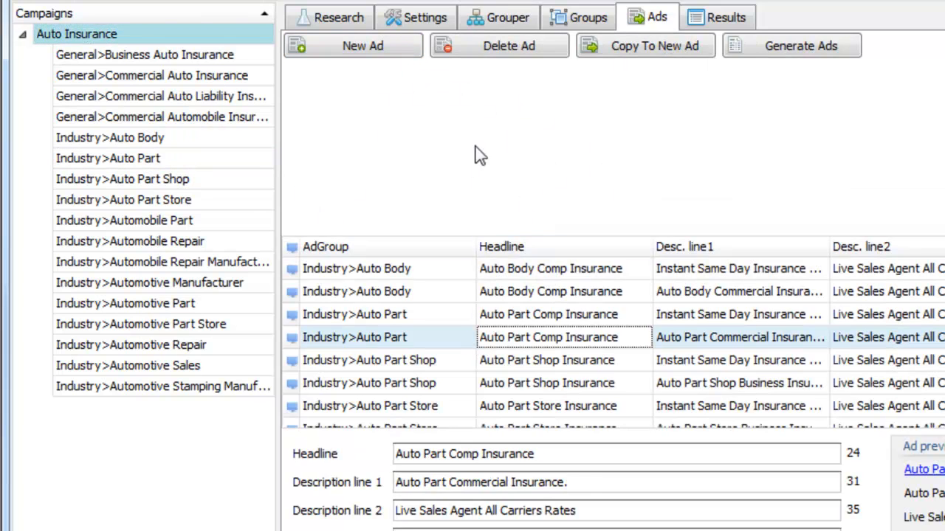
click(407, 46)
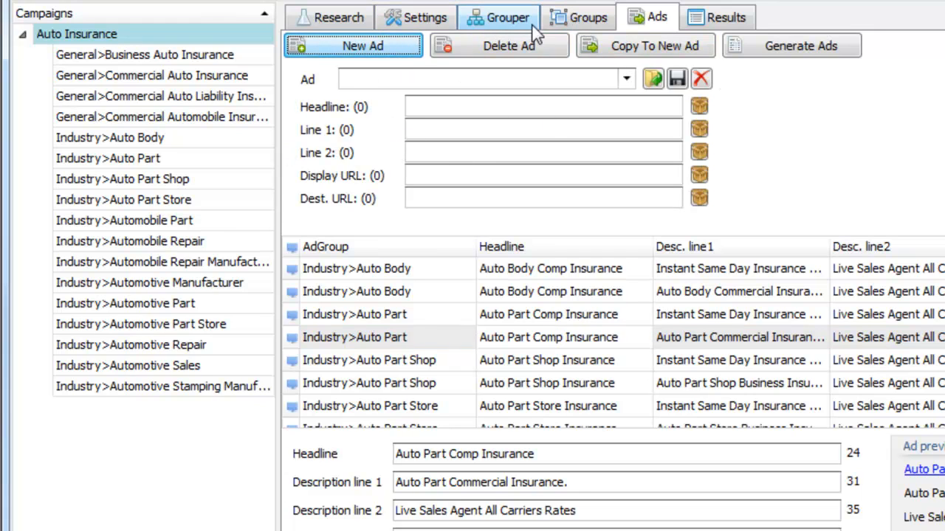
Inspect the campaign's keyword list in the grouped view, then bring up the campaign settings
click(574, 27)
click(436, 181)
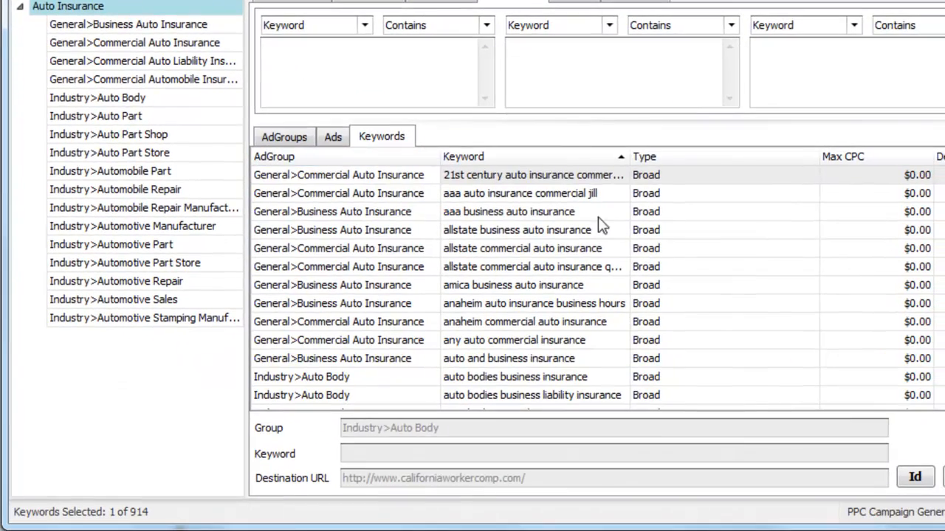
click(730, 307)
scroll(598, 285, down, 20)
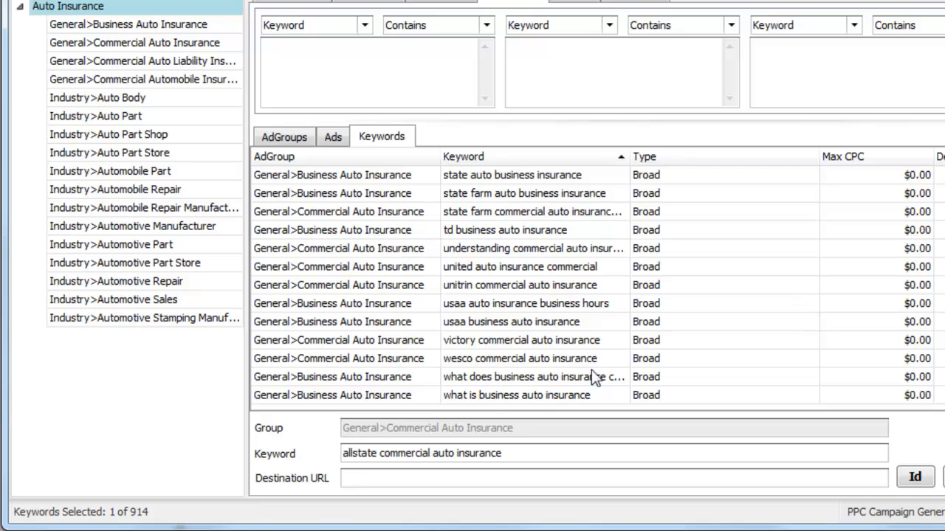
click(317, 4)
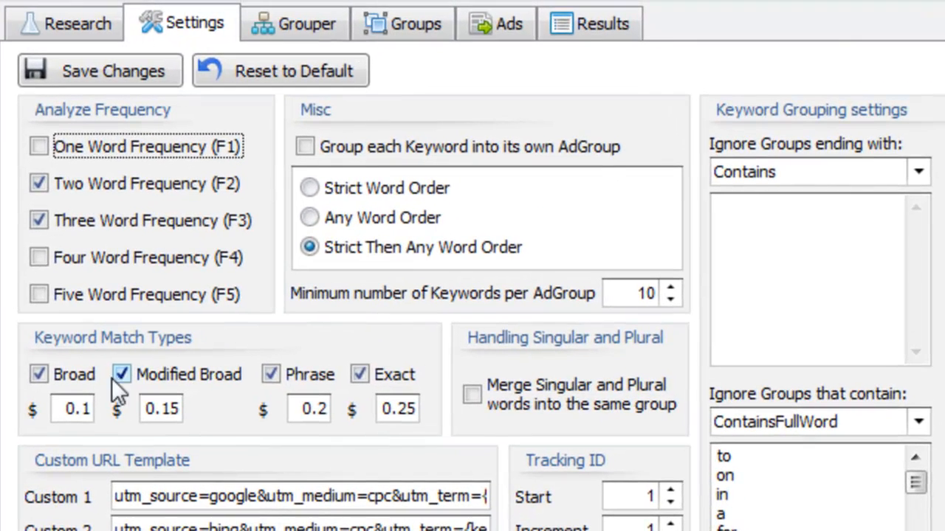
Turn off the Modified Broad match type and apply the change to the current campaign
click(331, 223)
click(125, 377)
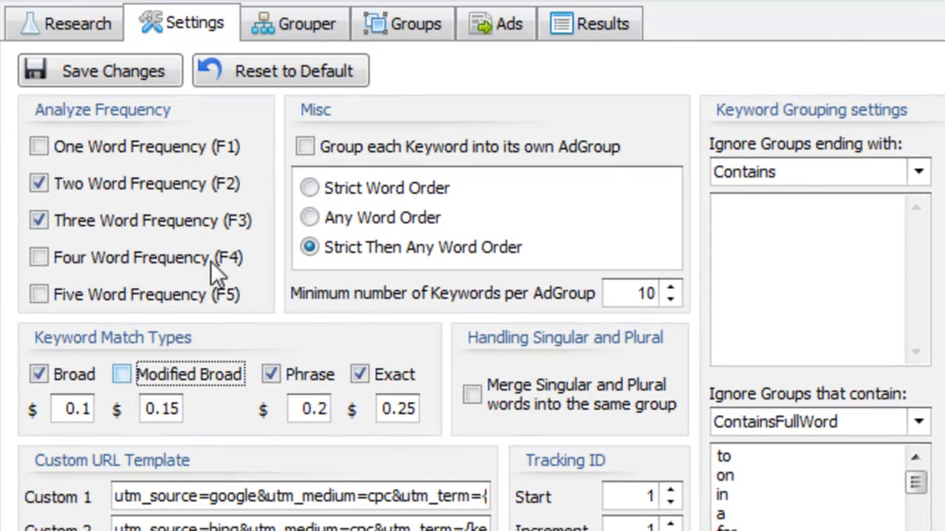
click(139, 67)
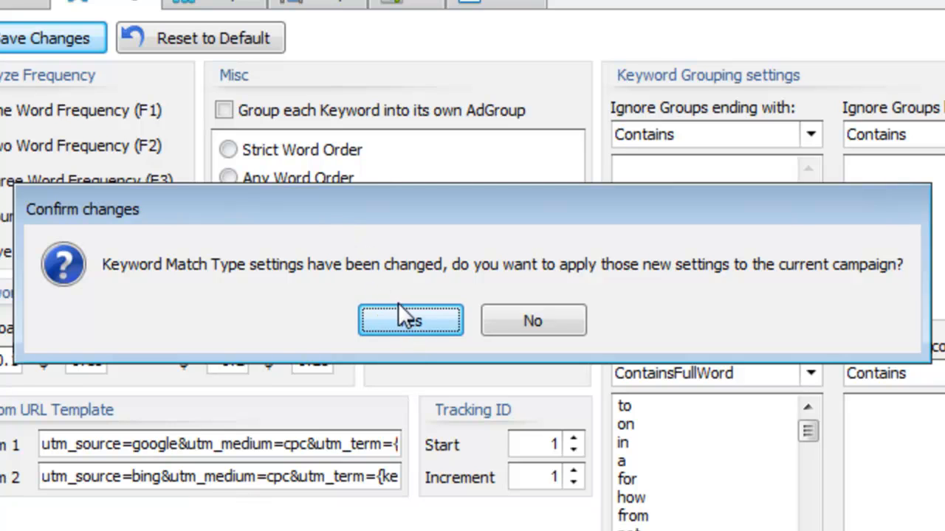
click(416, 322)
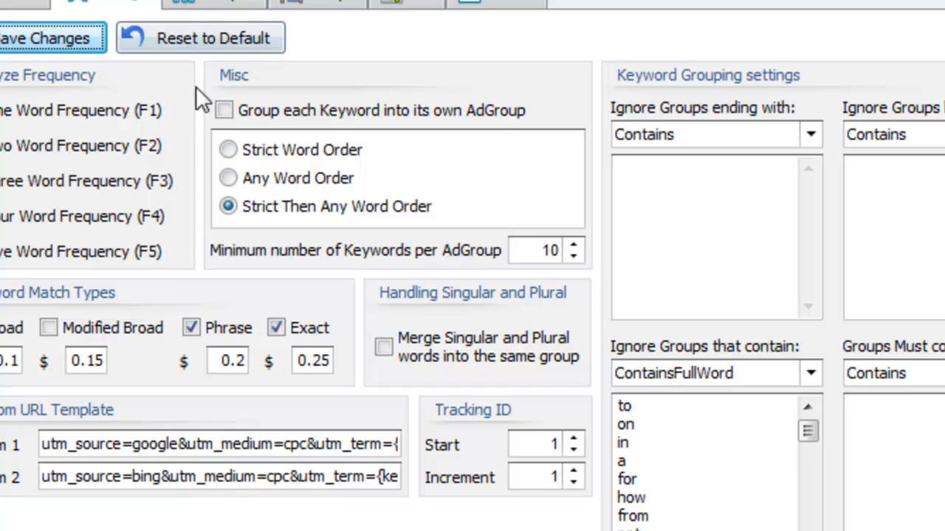
Verify the keyword table shows Phrase $0.20, Exact $0.25 and Broad $0.10 variants
click(321, 5)
double_click(354, 342)
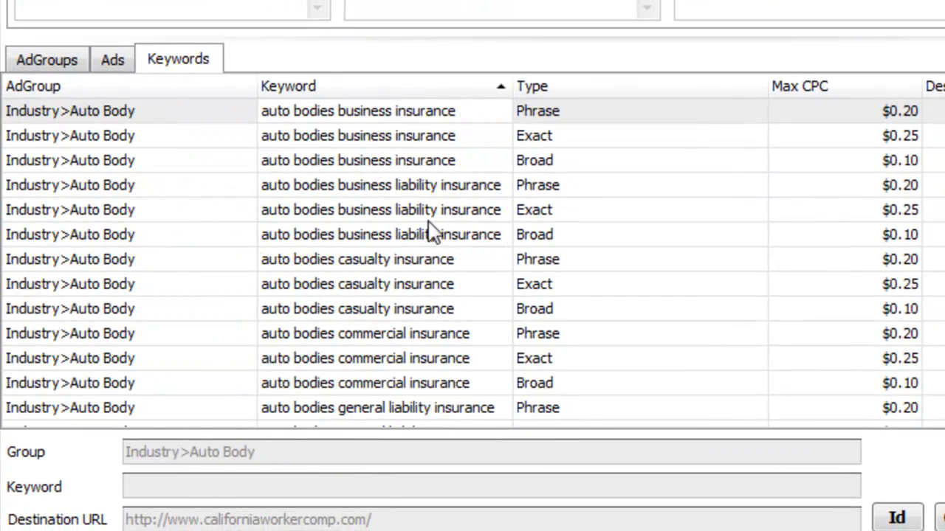
click(546, 185)
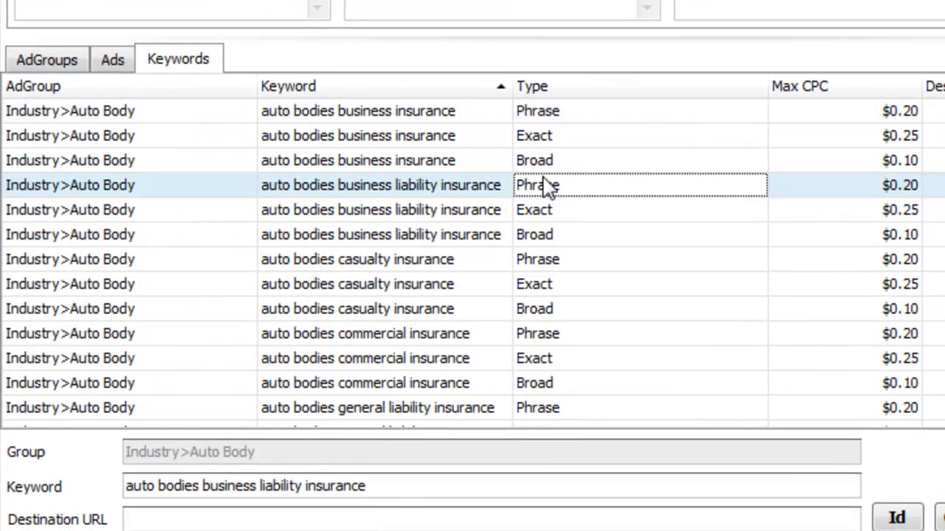
click(541, 120)
click(550, 141)
click(551, 162)
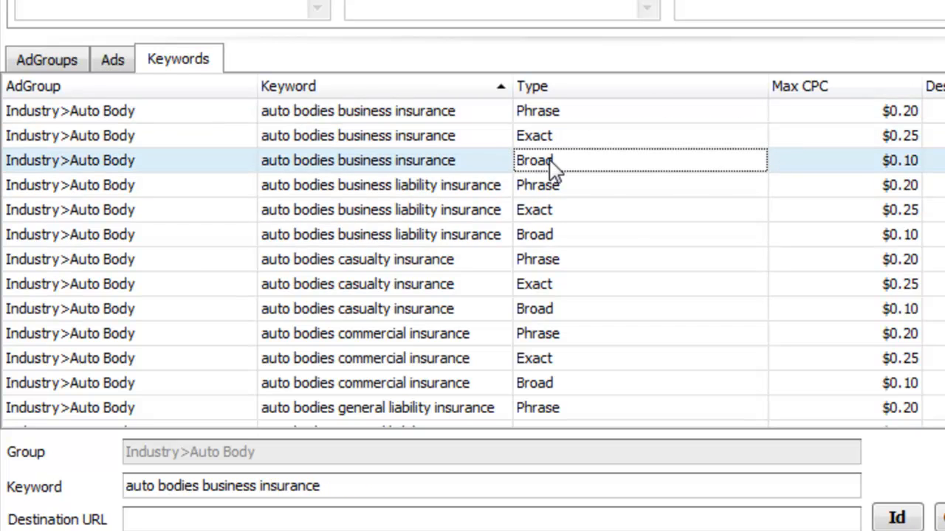
click(825, 140)
click(834, 158)
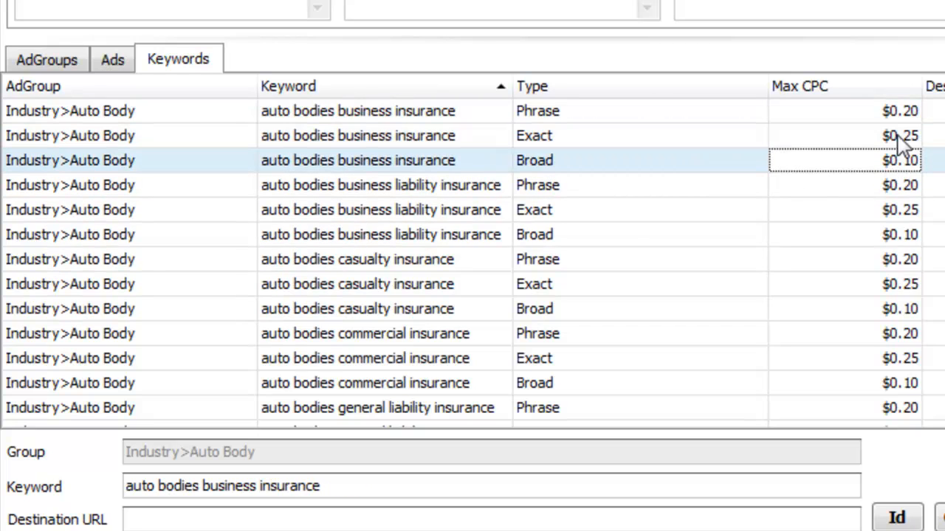
click(901, 118)
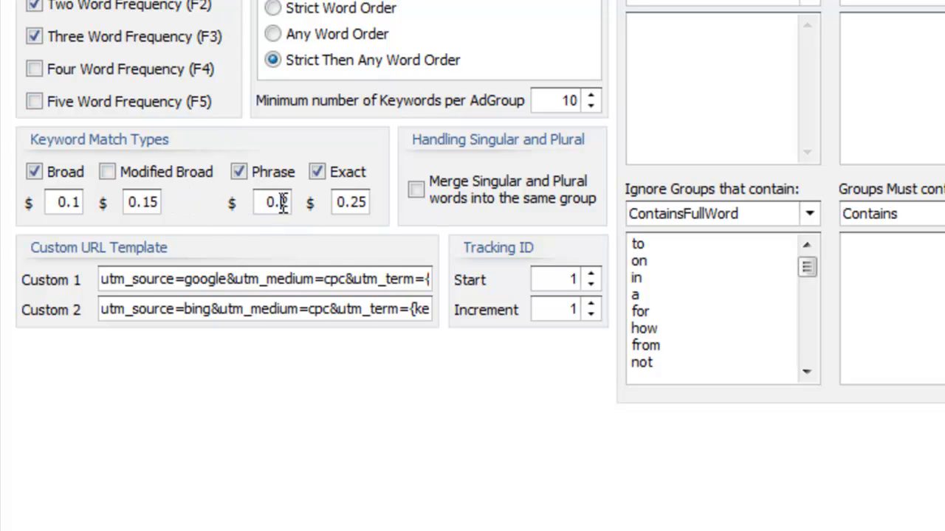
Delete the Auto Insurance campaign and all its related data, confirming with Yes
click(351, 206)
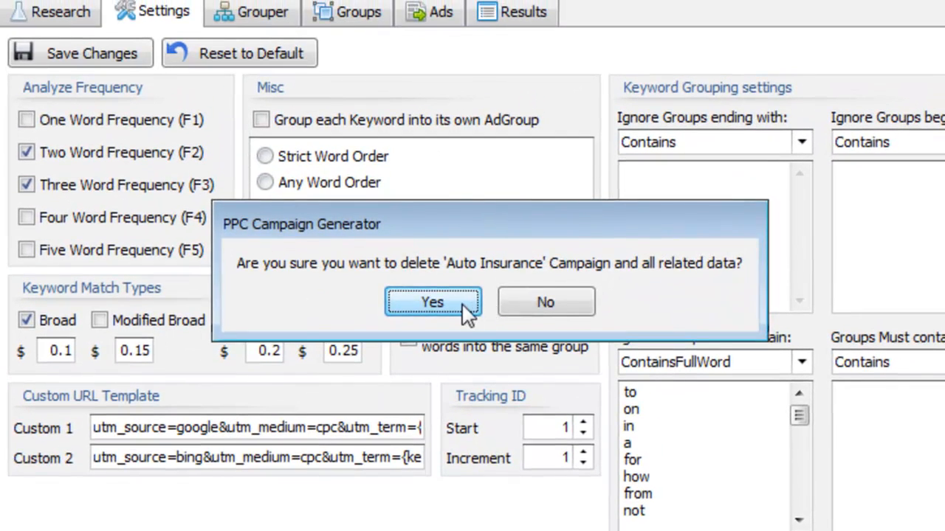
click(415, 302)
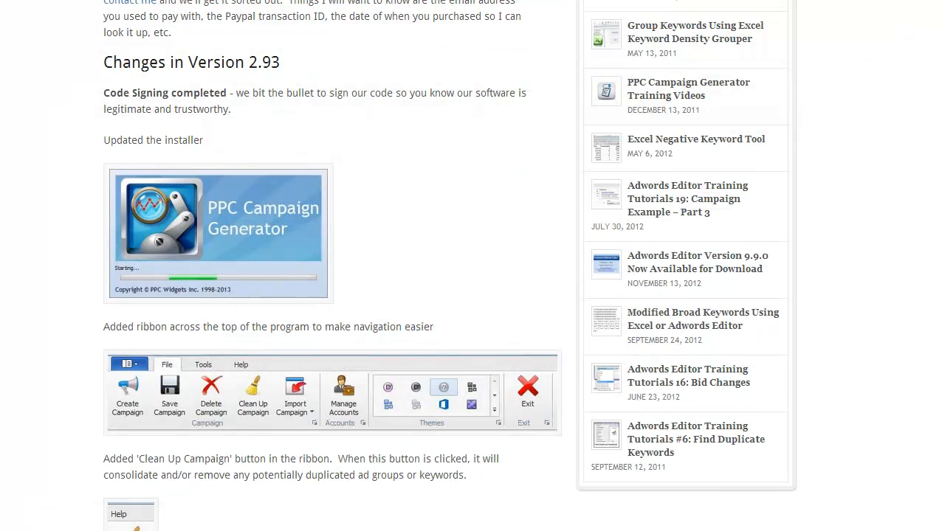
key(super)
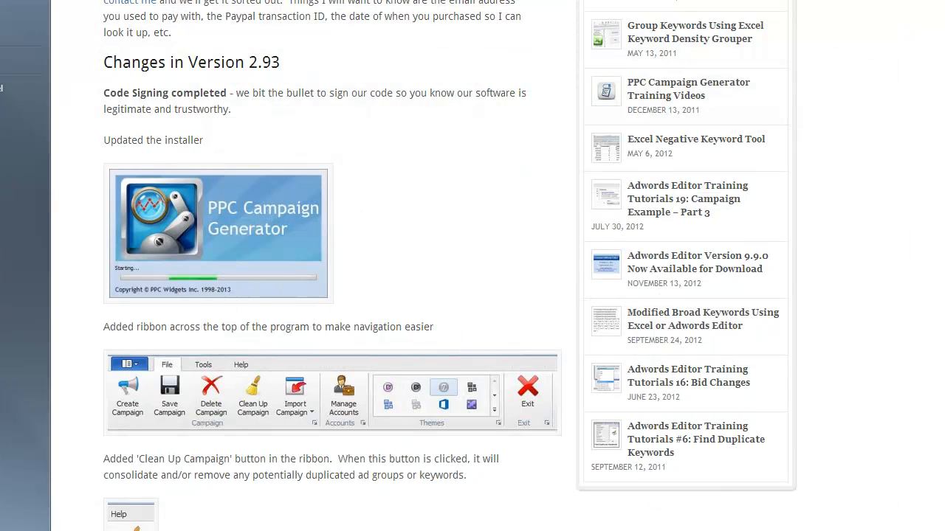
Launch PPC Campaign Generator 2.93 again from the Start menu
key(Return)
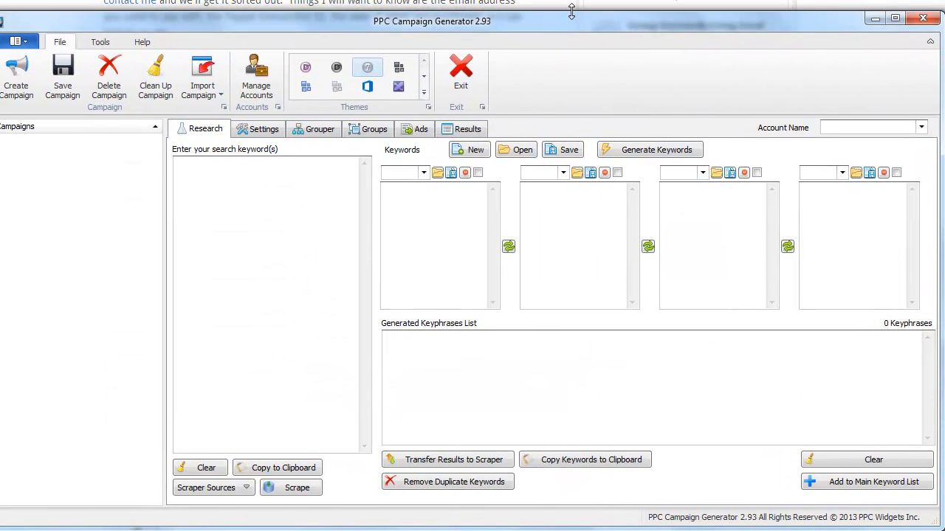
Stretch the window taller and onto the screen's left edge, then close the campaign wizard unused
drag(572, 11, 571, 0)
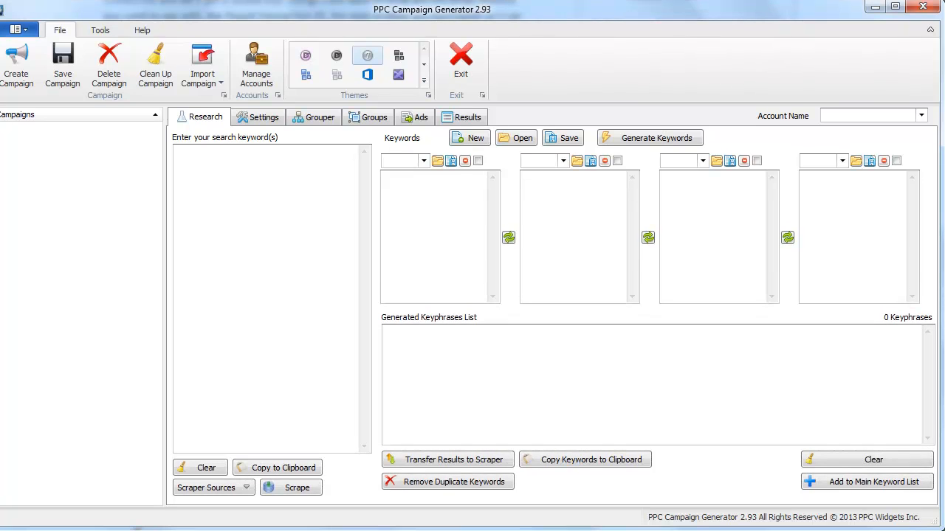
drag(0, 240, 3, 240)
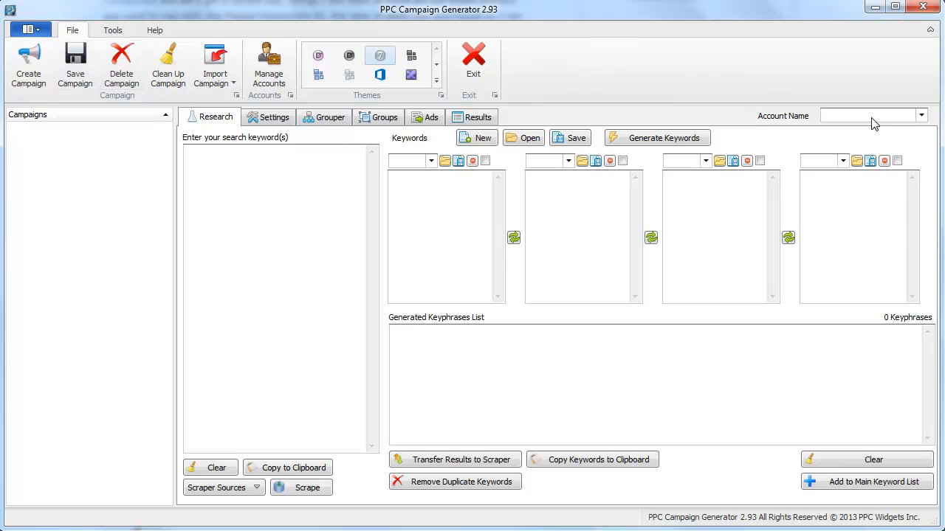
click(26, 68)
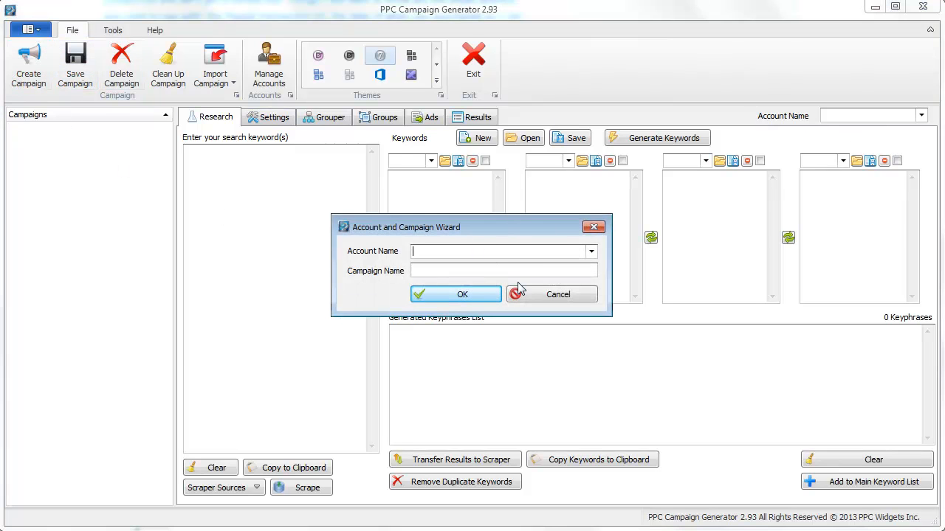
click(597, 228)
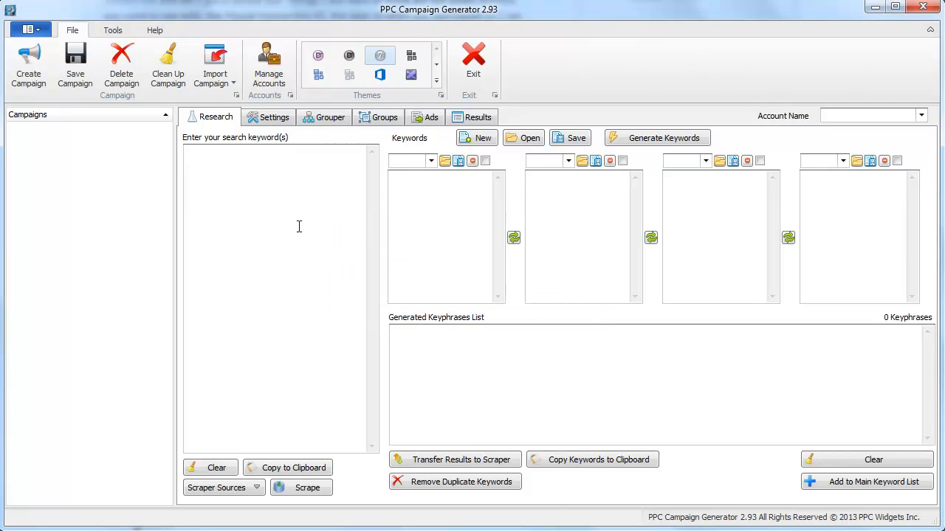
Enter the seeds 'car insurance' and 'auto insurance *', scrape, and acknowledge the 166-keyphrase result
text(car insurance)
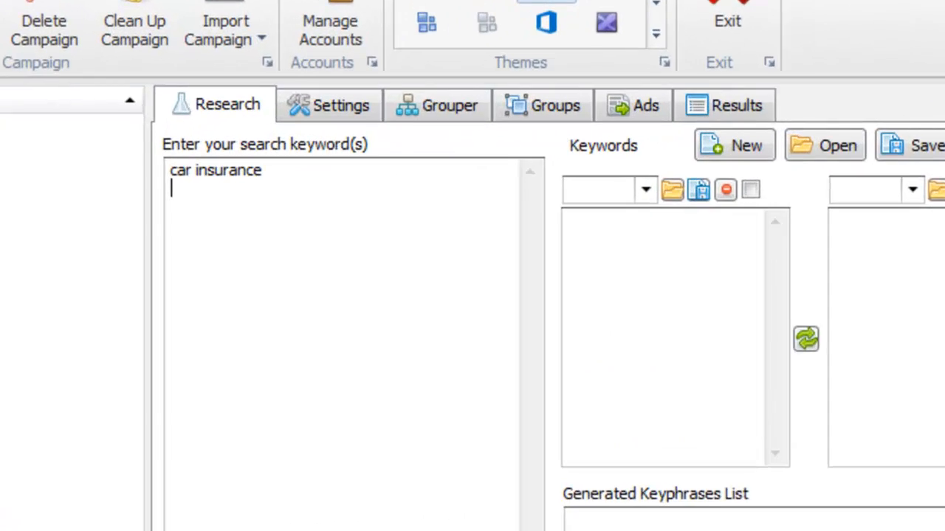
text( auto)
text( insurance *)
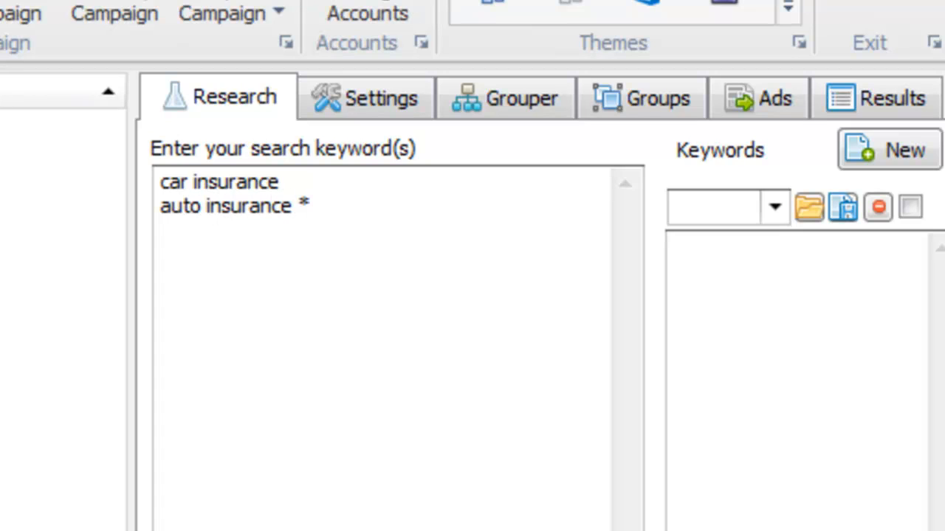
double_click(309, 207)
click(400, 460)
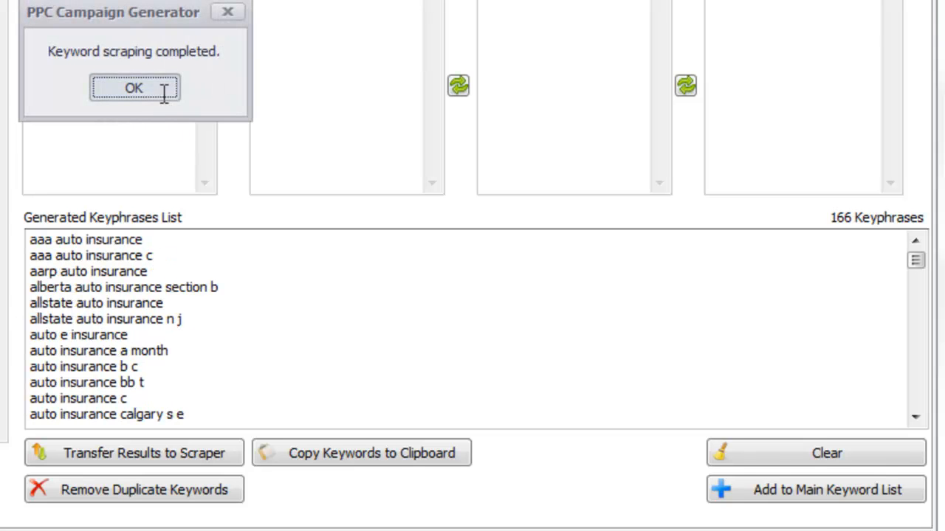
click(133, 89)
Feed the scraped keyphrases back in as seeds and let scraping grow the list to 1082
click(148, 450)
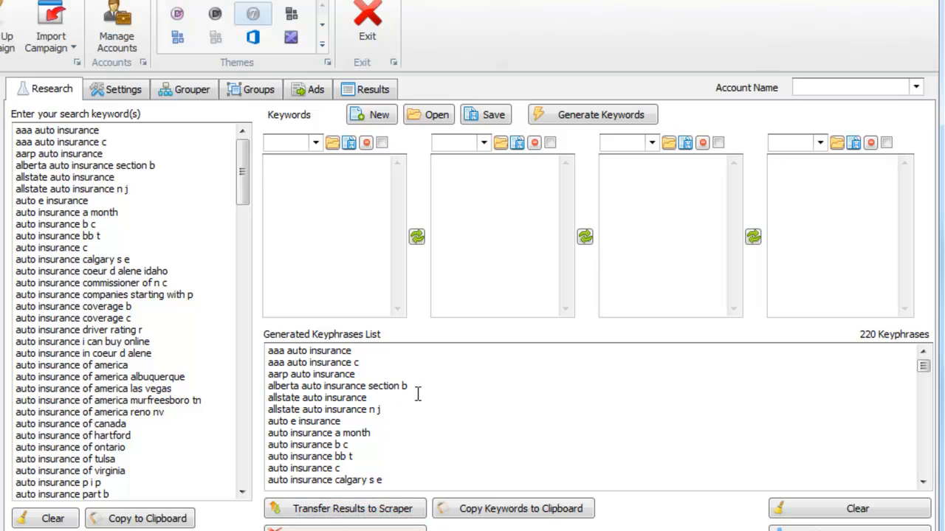
drag(436, 442, 101, 332)
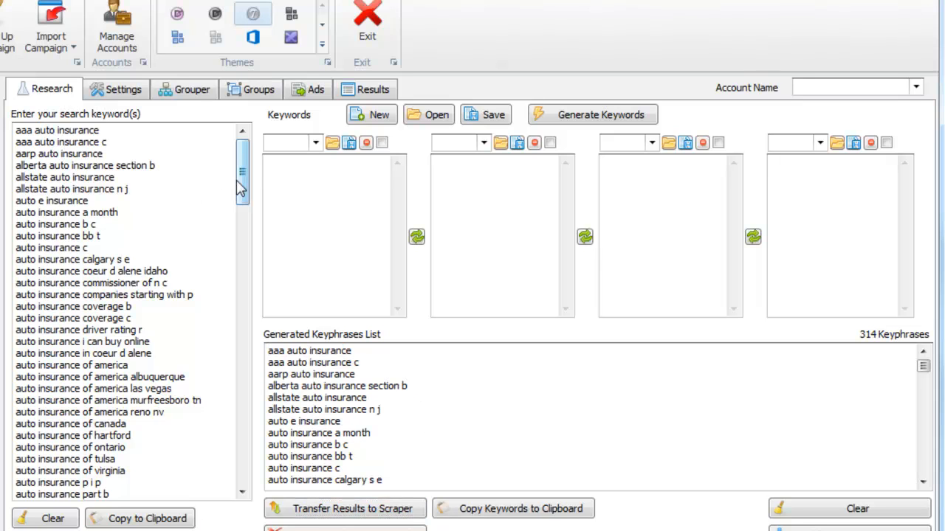
drag(238, 181, 251, 353)
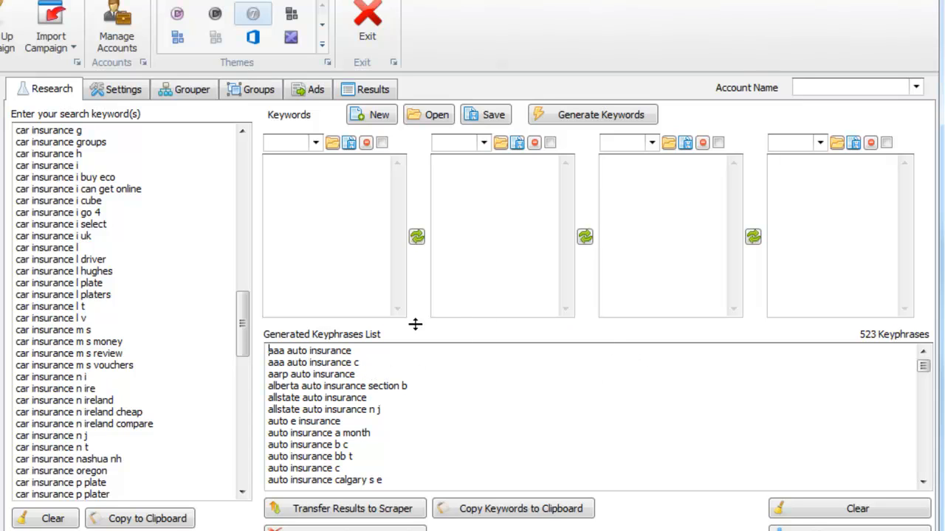
click(131, 98)
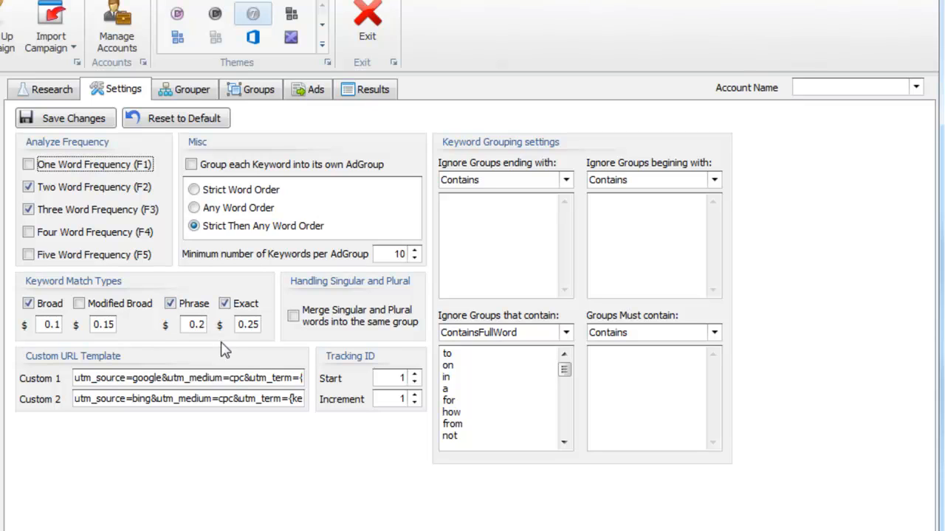
click(70, 100)
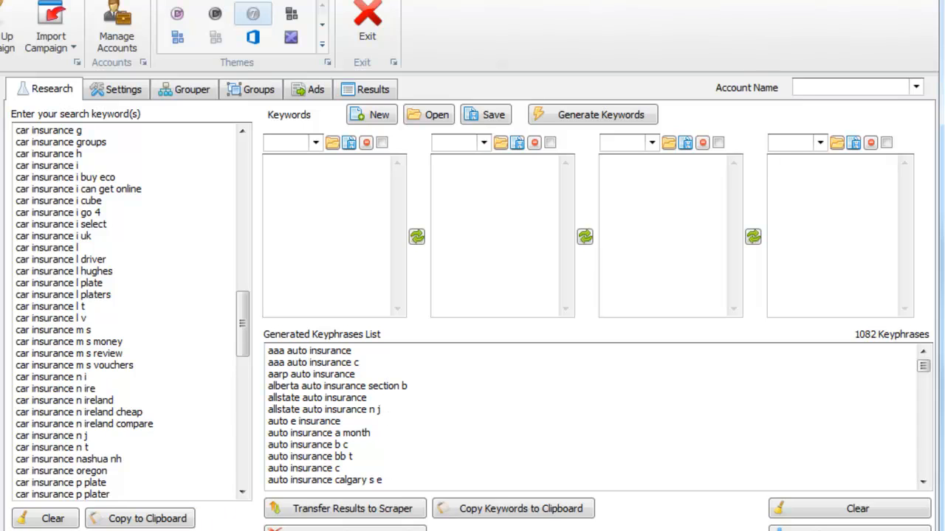
Acknowledge the aborted scrape and add all 859 keyphrases to the main keyword list
click(384, 293)
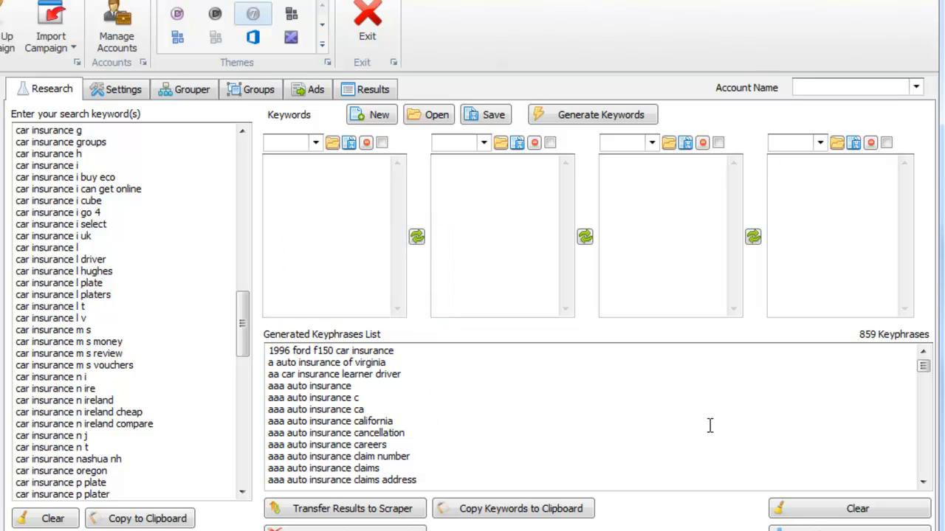
drag(923, 364, 922, 444)
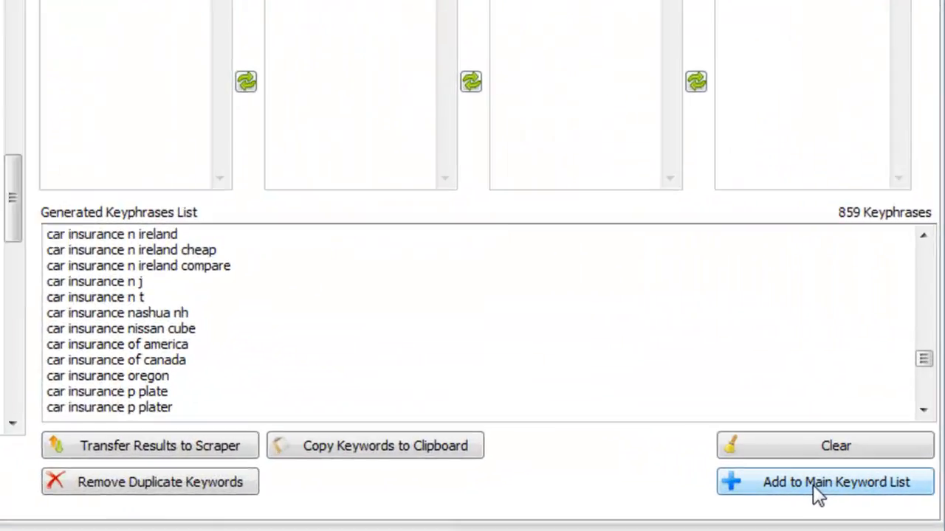
click(869, 485)
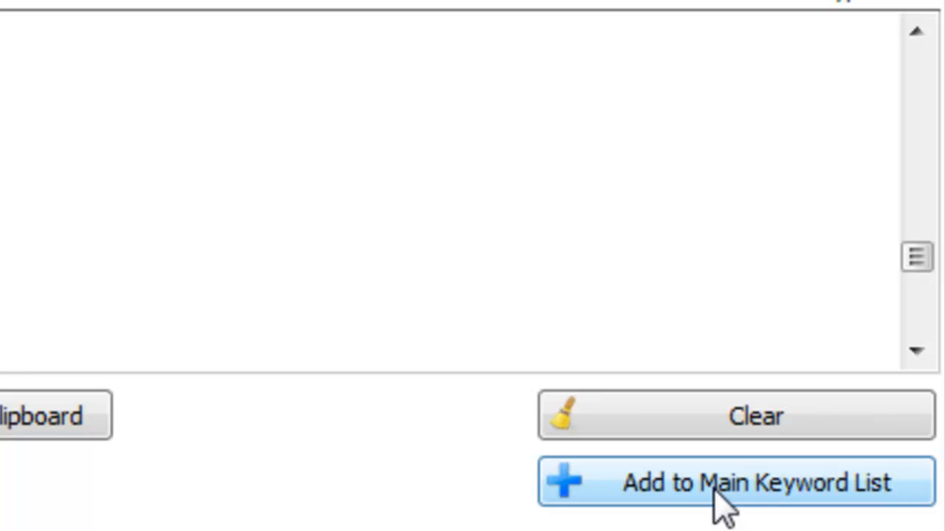
click(720, 504)
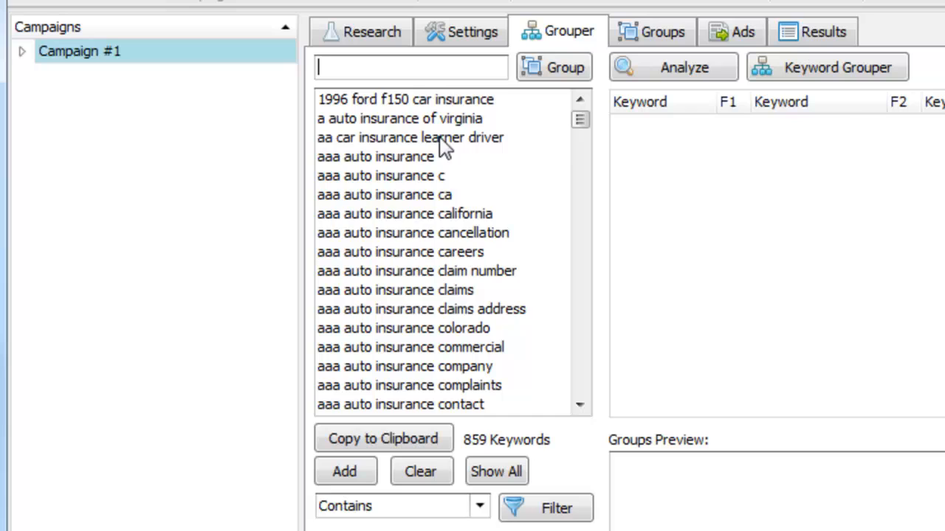
Select several aaa auto insurance keywords and run the word-frequency analysis on the keyword list
click(425, 128)
drag(498, 194, 511, 384)
click(503, 325)
click(503, 233)
click(514, 175)
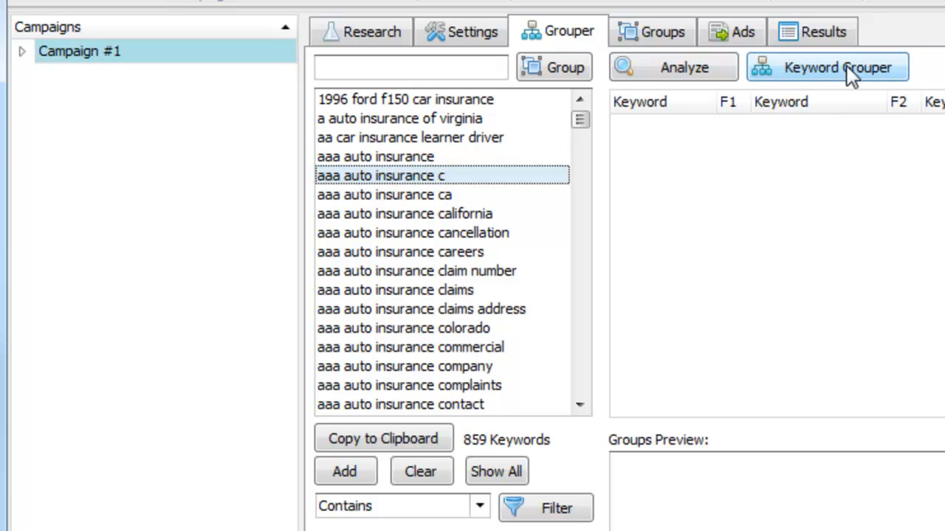
click(715, 66)
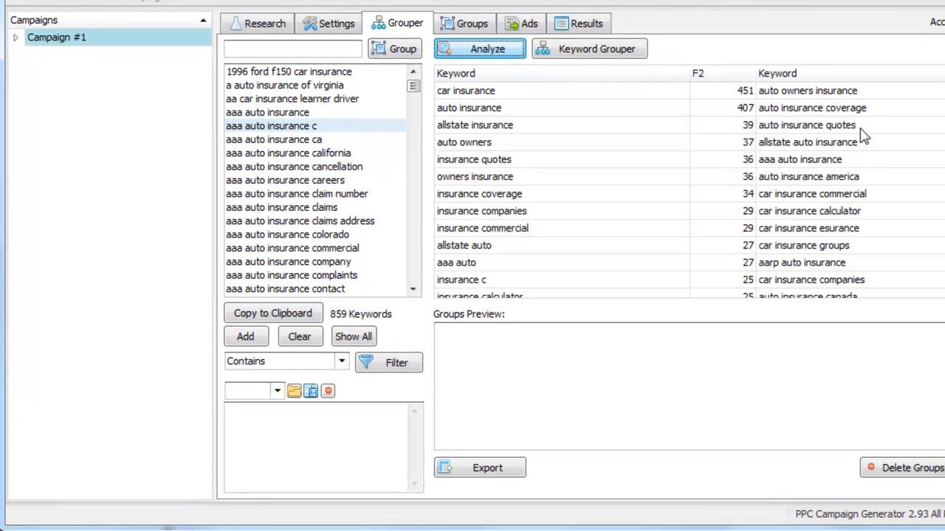
Preview groups for car insurance esurance, auto insurance america and car insurance calculator
drag(865, 108, 870, 213)
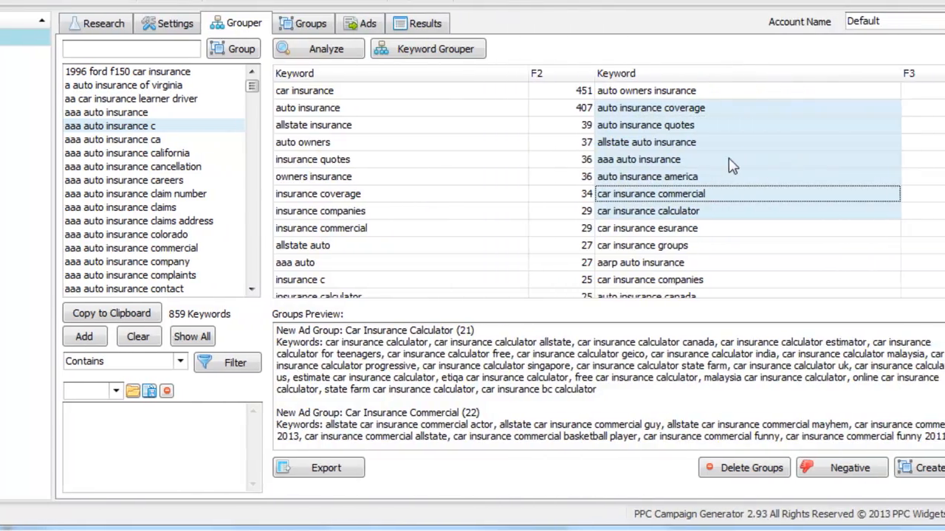
click(873, 230)
click(655, 178)
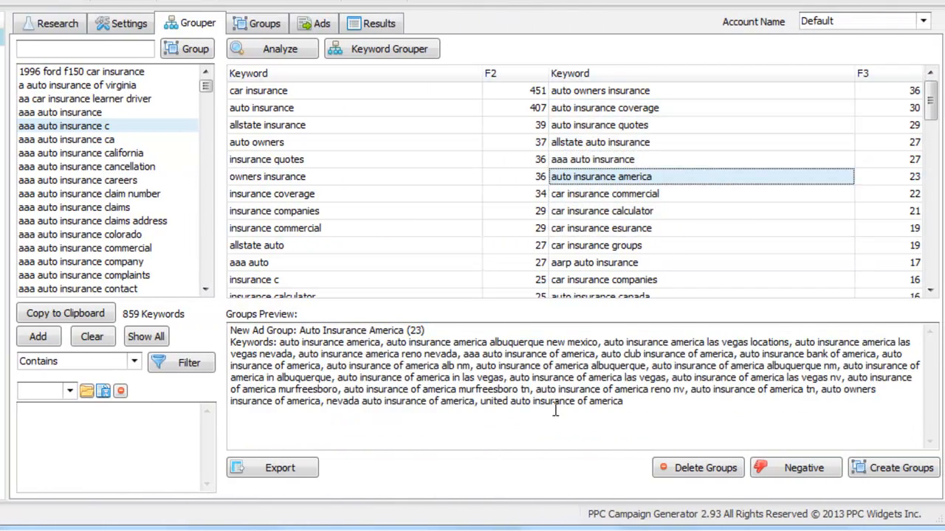
drag(633, 404, 231, 329)
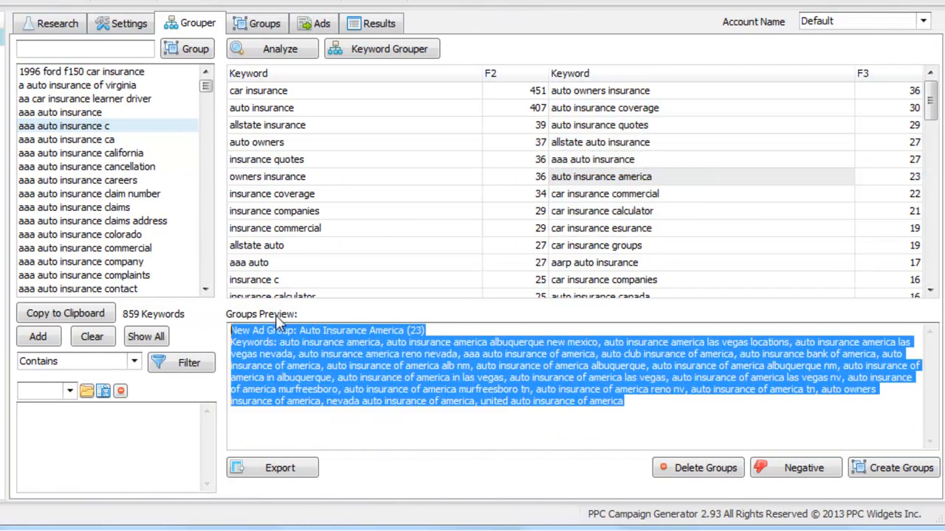
click(594, 214)
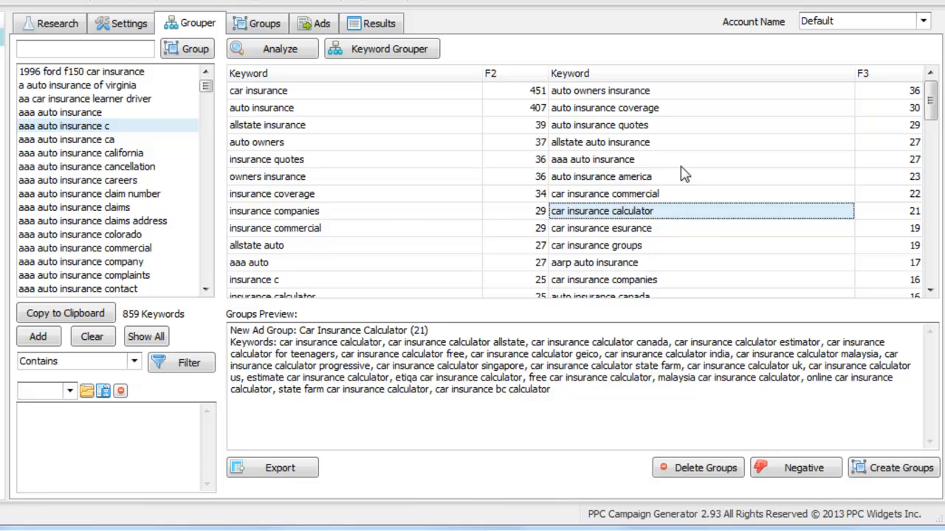
Add aaa auto insurance, auto insurance quotes, car insurance uk and others to the preview, then open the Keyword Grouper
ctrl+click(683, 159)
ctrl+click(690, 126)
ctrl+click(685, 246)
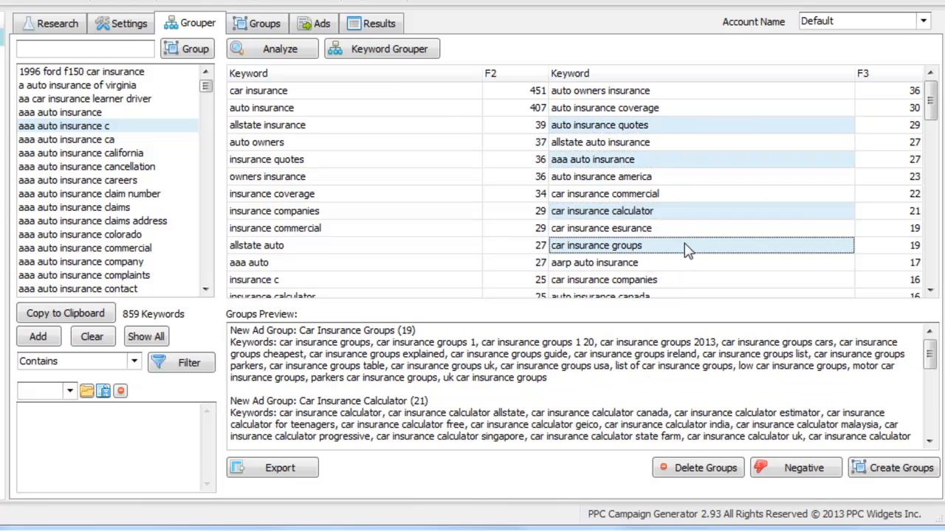
scroll(697, 249, down, 2)
ctrl+click(683, 228)
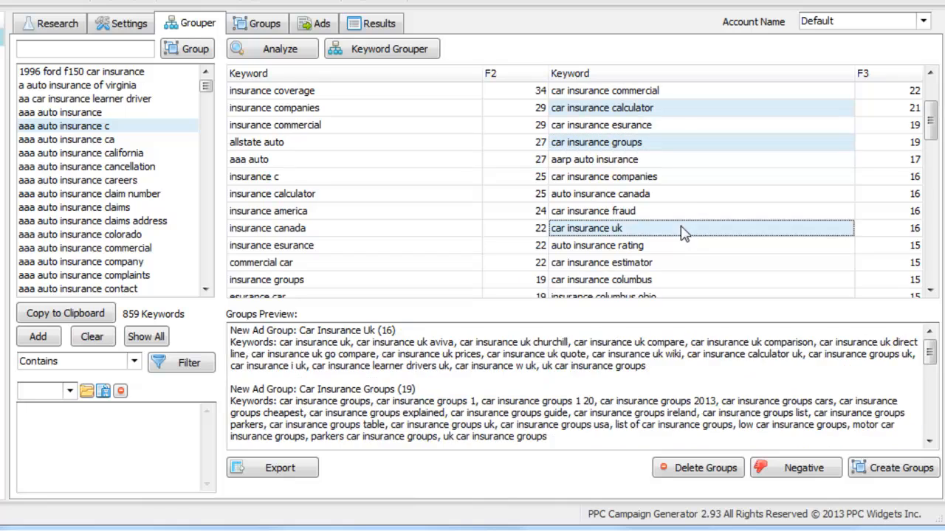
ctrl+click(686, 195)
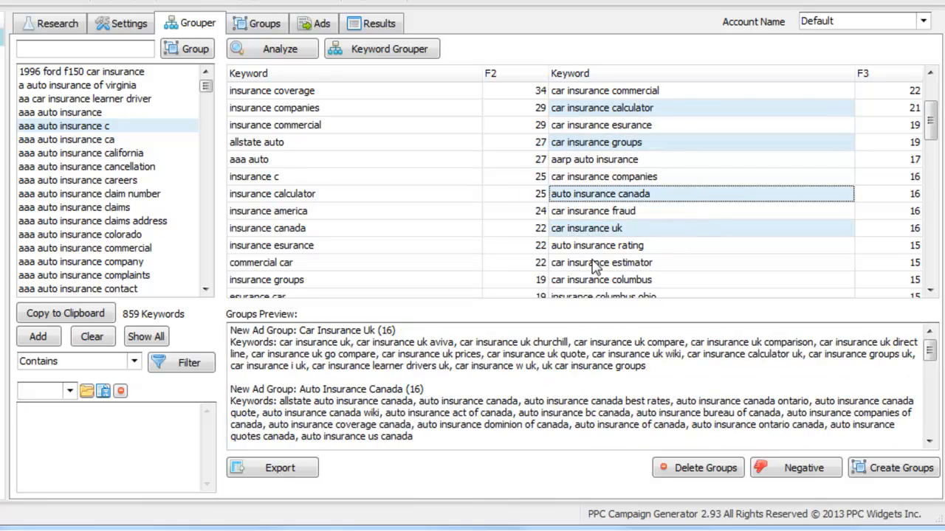
click(628, 159)
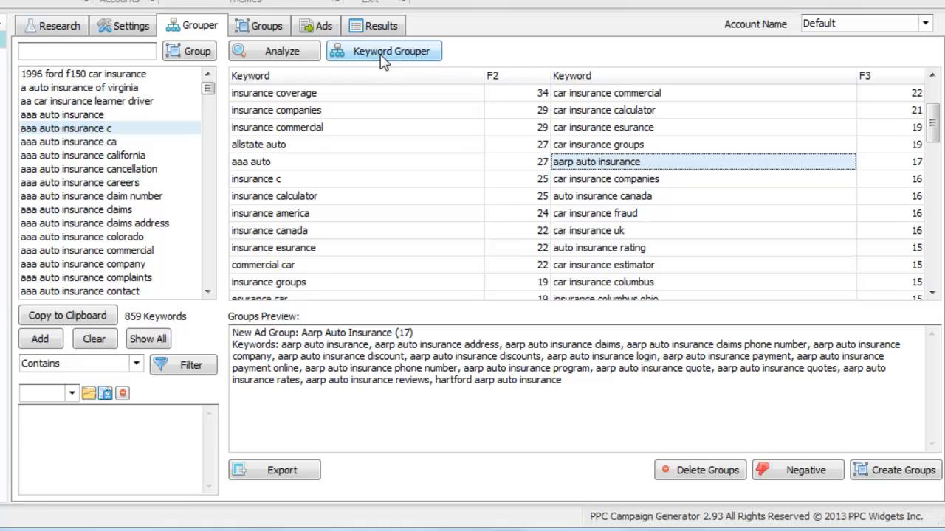
click(382, 52)
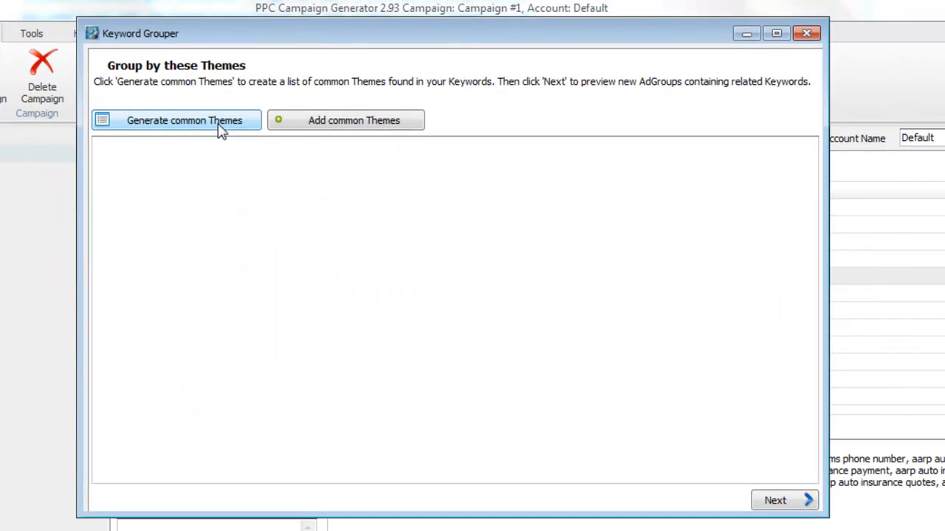
Generate common keyword themes, remove 'auto e' to leave 96, and preview the resulting ad groups
click(222, 129)
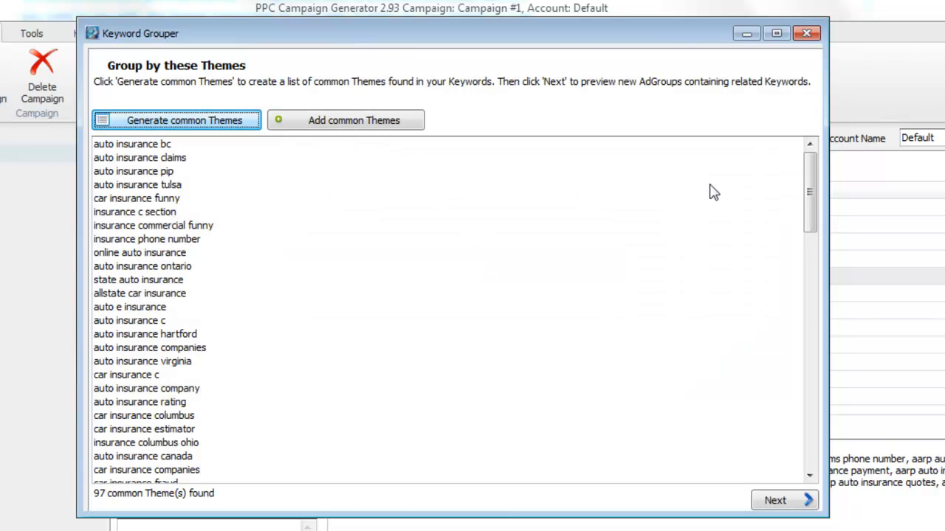
click(211, 175)
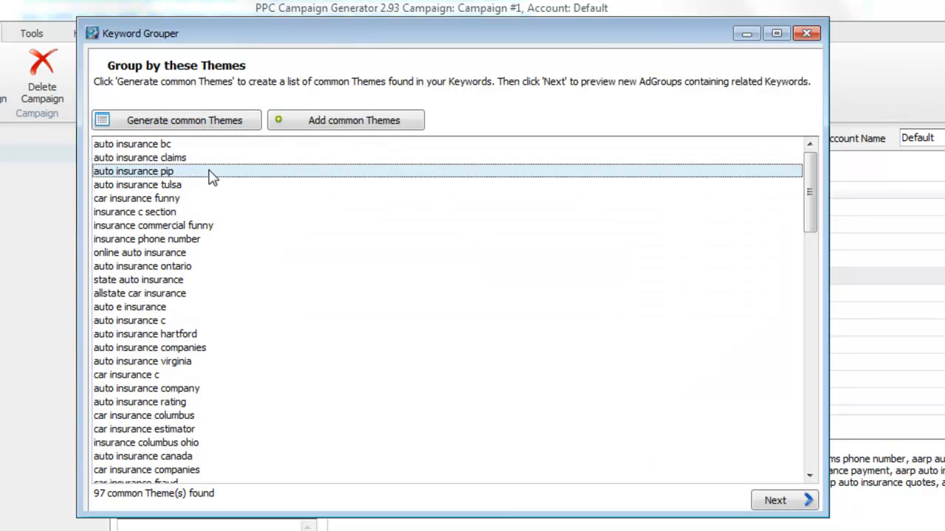
click(226, 214)
scroll(348, 305, down, 13)
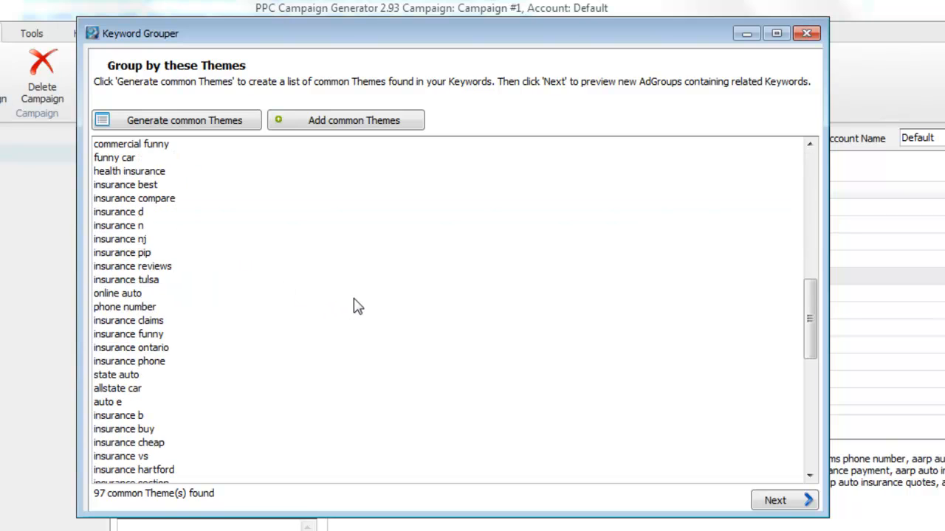
scroll(354, 301, down, 4)
click(149, 241)
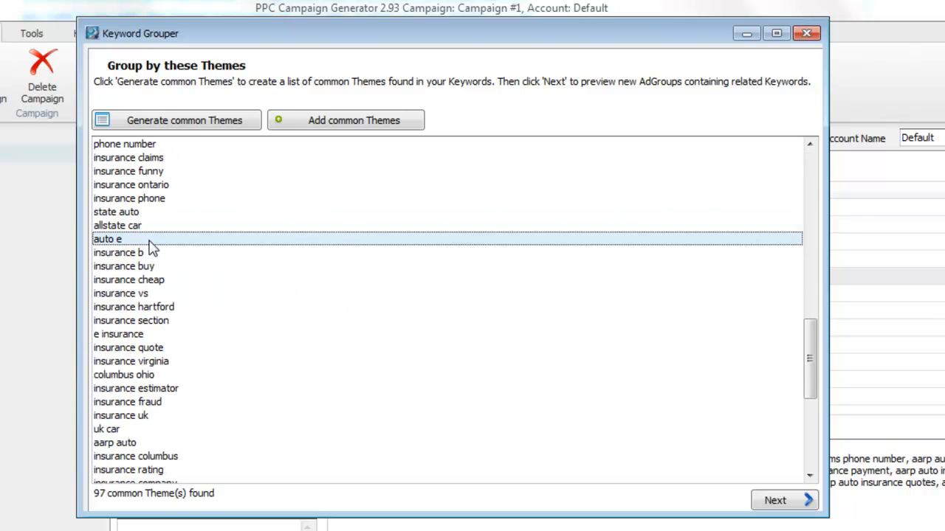
key(Delete)
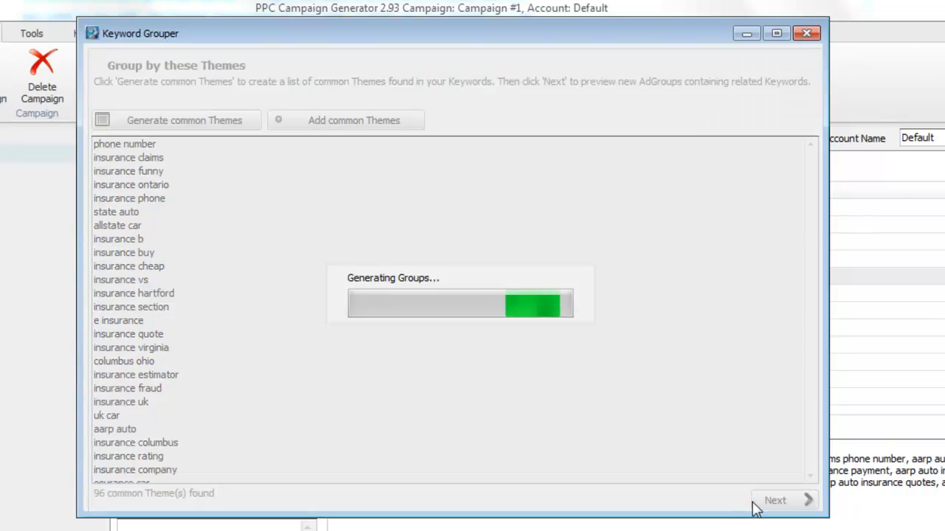
click(754, 501)
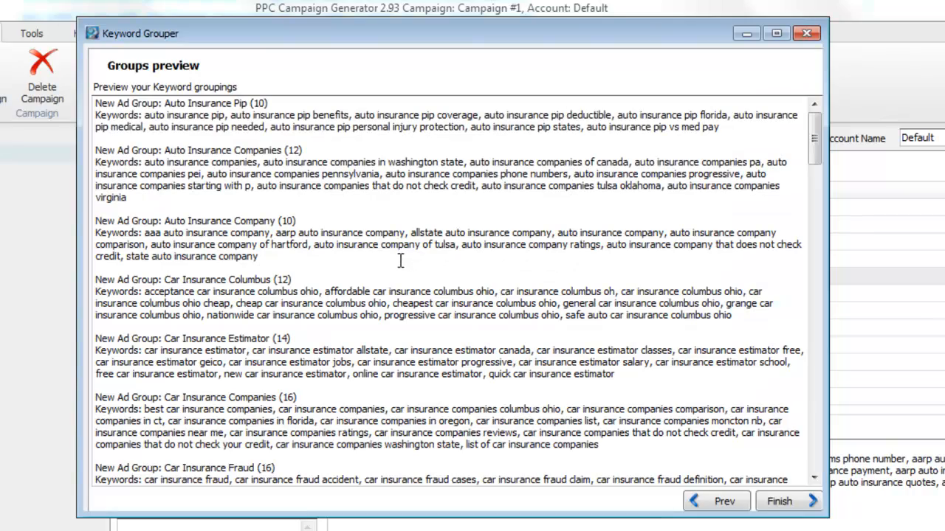
Review the leftover *SORT group's keywords and create the previewed ad groups, leaving three unsorted keywords
drag(814, 139, 806, 456)
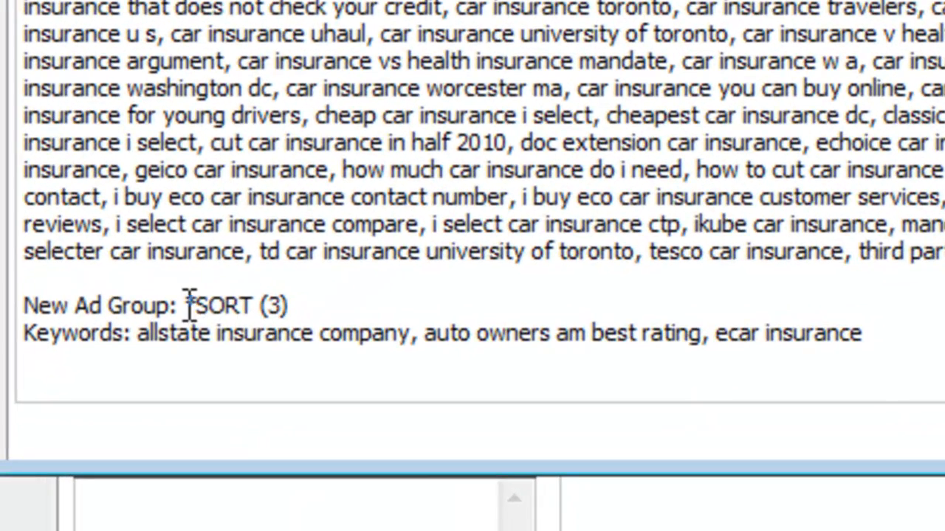
drag(186, 306, 245, 317)
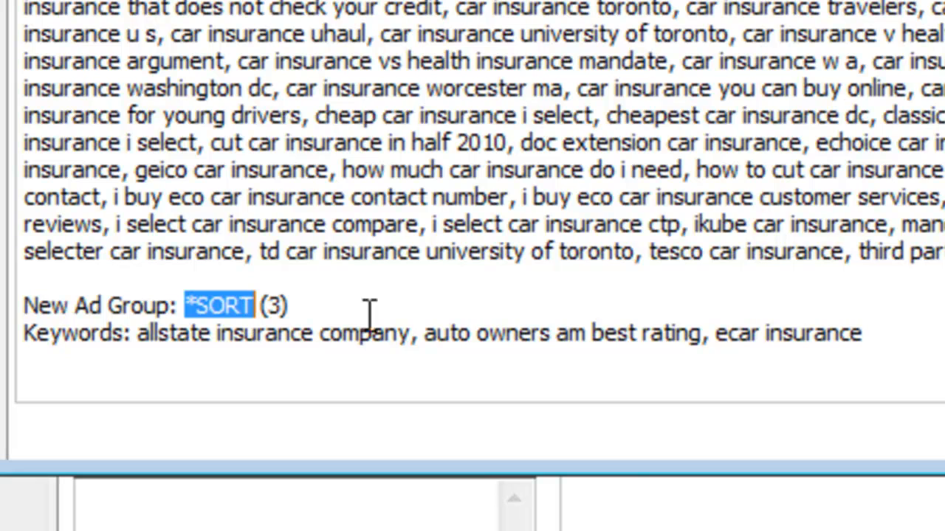
click(904, 341)
drag(199, 376, 140, 344)
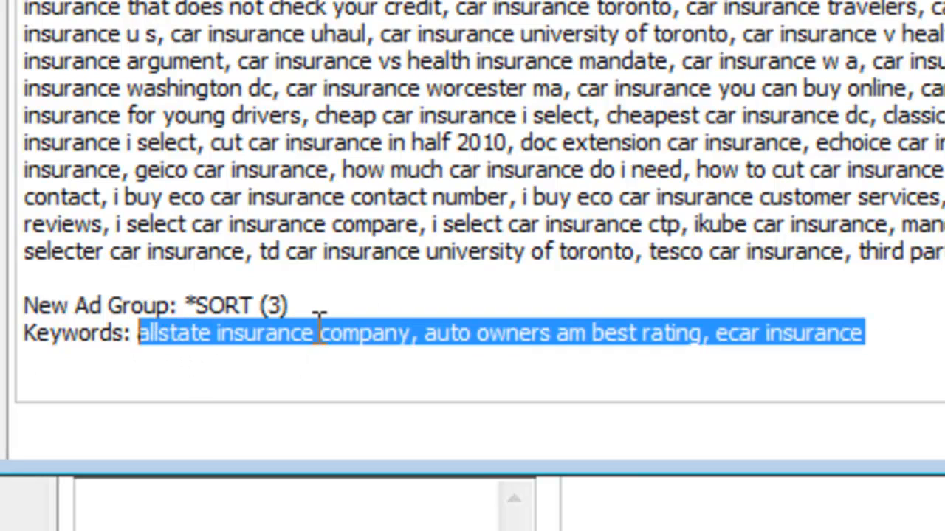
drag(904, 334, 177, 340)
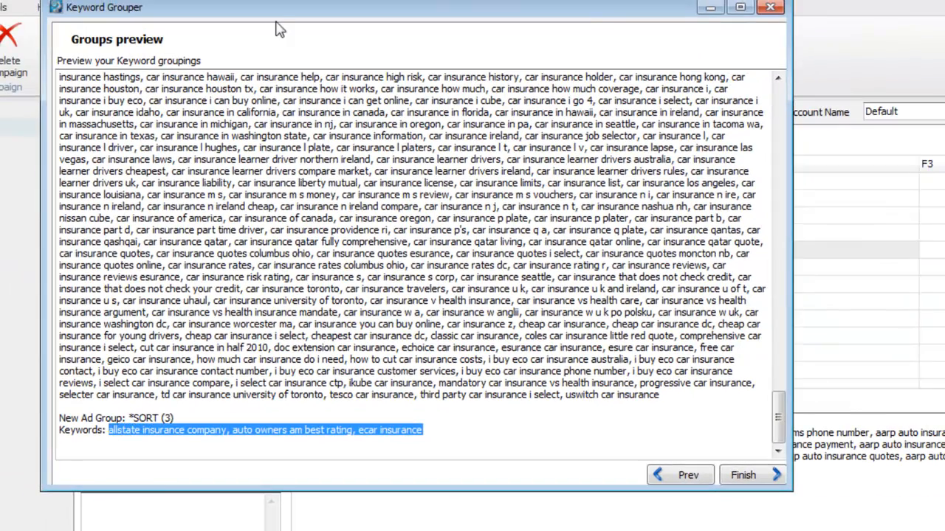
drag(279, 9, 404, 32)
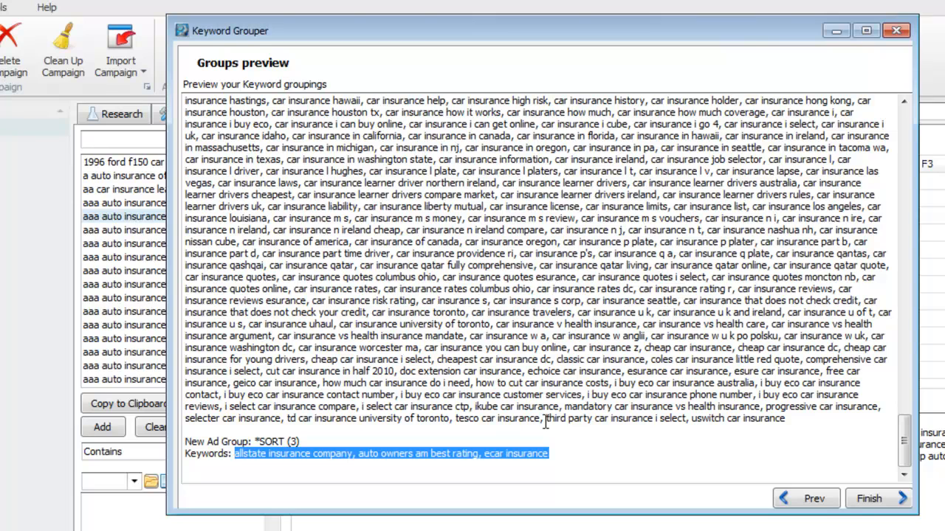
click(871, 500)
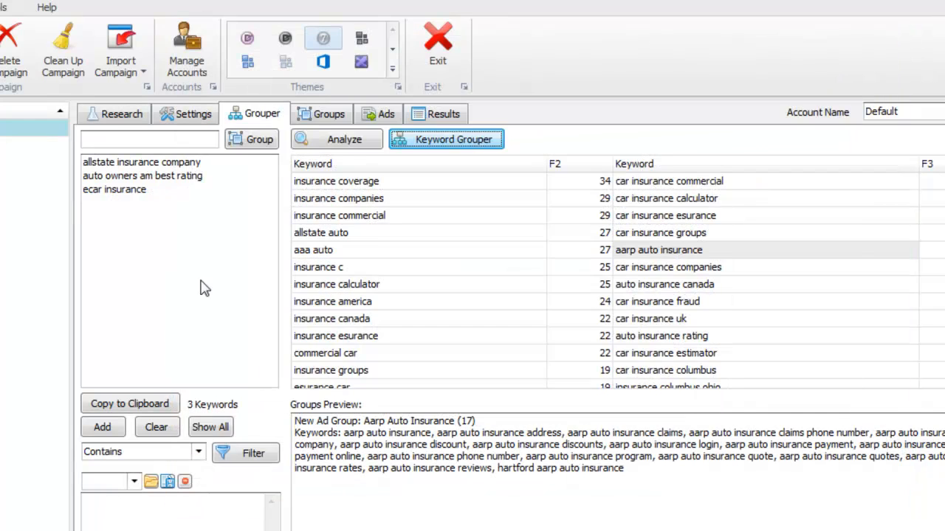
Delete the three leftover keywords, including ecar insurance, leaving 0 keywords in the Grouper
click(163, 191)
click(172, 176)
click(178, 162)
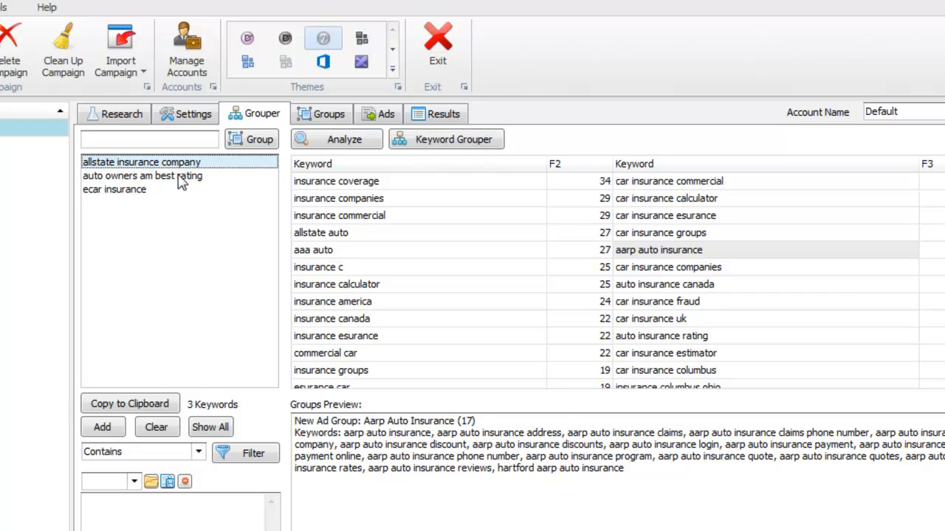
click(180, 191)
click(212, 176)
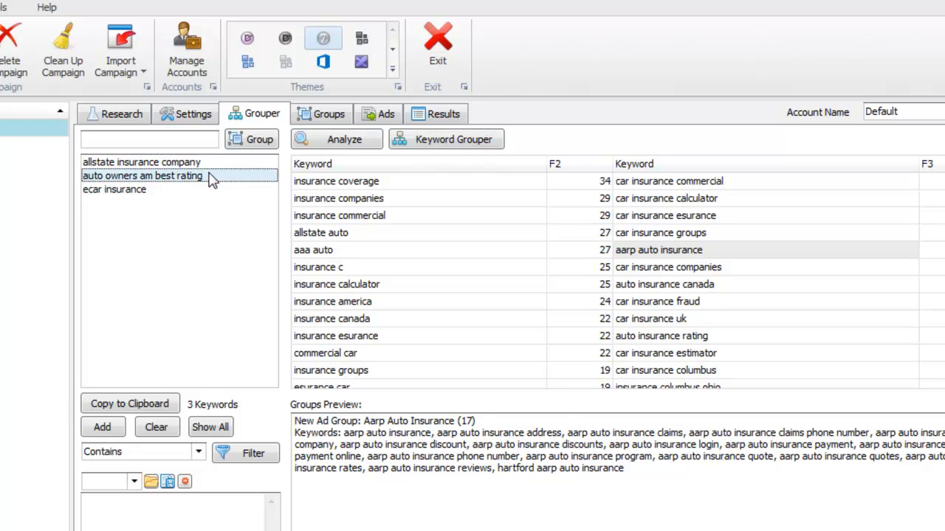
click(242, 190)
key(ctrl+a)
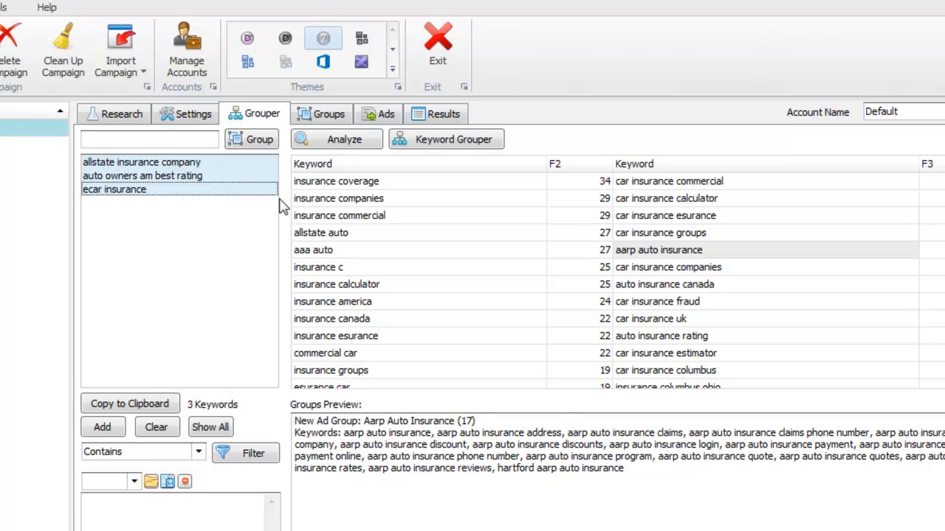
key(Delete)
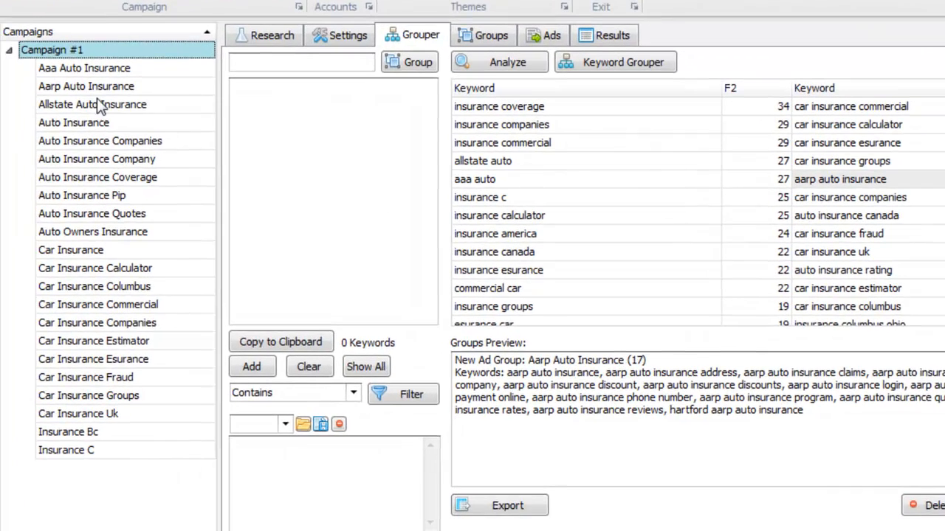
Browse the ad groups Allstate Auto Insurance, Auto Insurance Coverage and Car Insurance Columbus
click(98, 102)
click(123, 176)
click(139, 282)
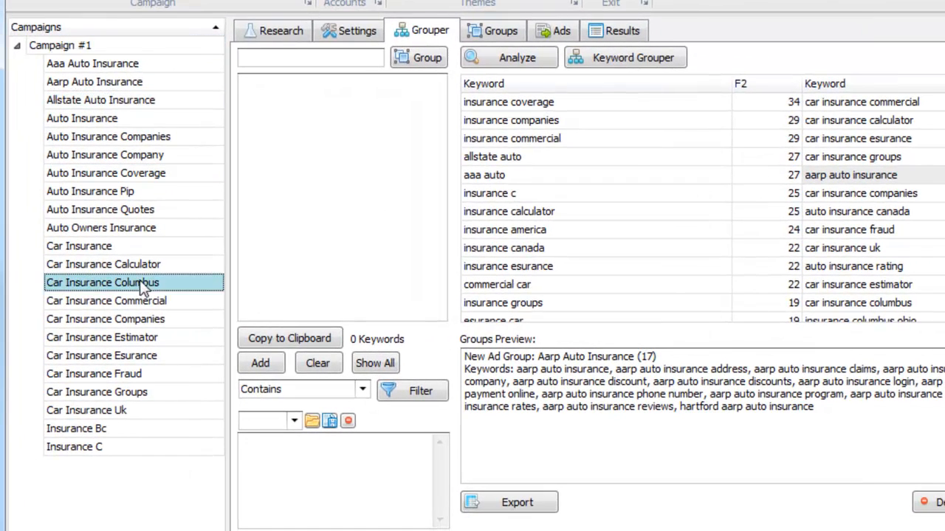
Look over ad groups such as Allstate Auto Insurance, Auto Insurance Quotes and Car Insurance Companies
click(510, 32)
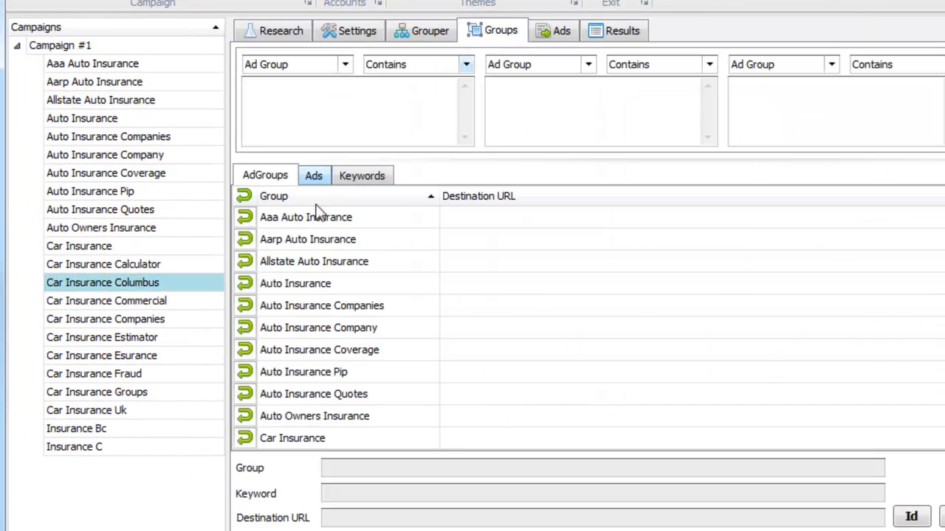
click(332, 262)
click(348, 394)
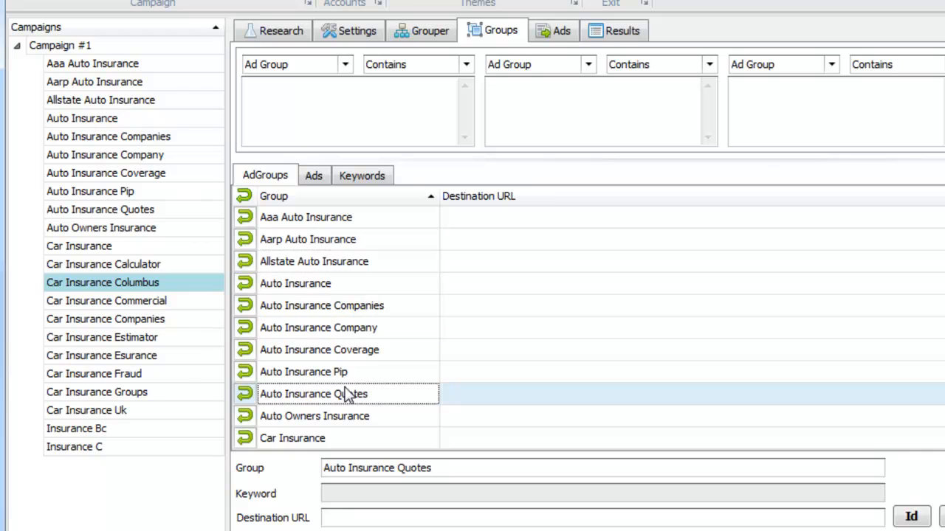
click(150, 246)
click(140, 318)
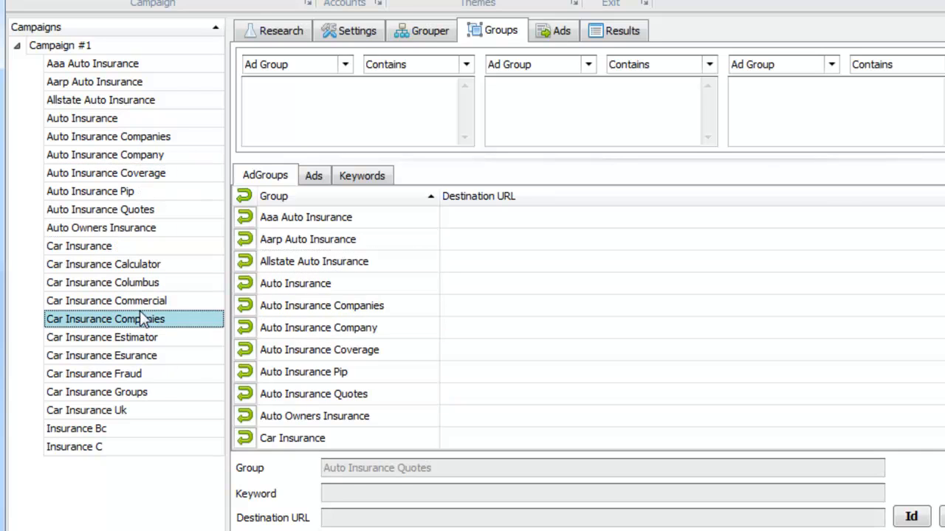
Set the first ad-group filter to a Contains match for 'companies', replacing the old 'aaa' text
click(412, 118)
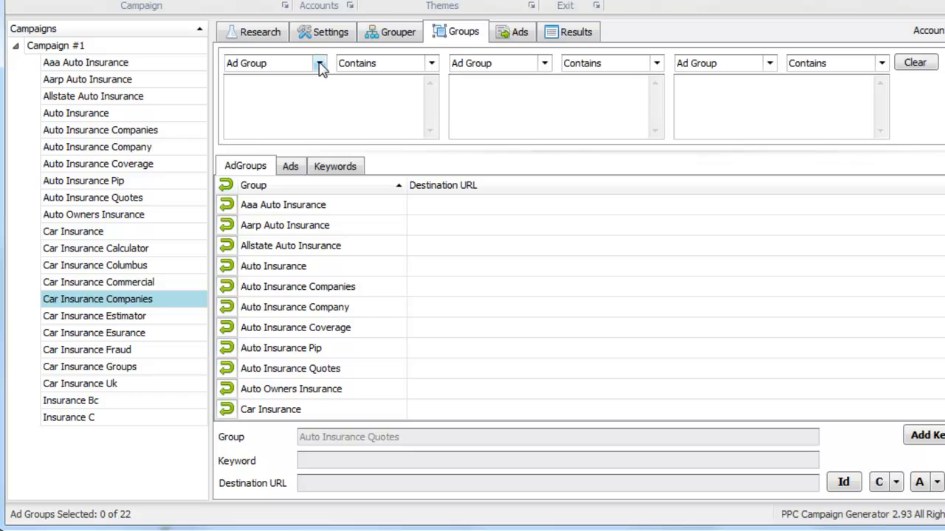
click(319, 64)
click(369, 90)
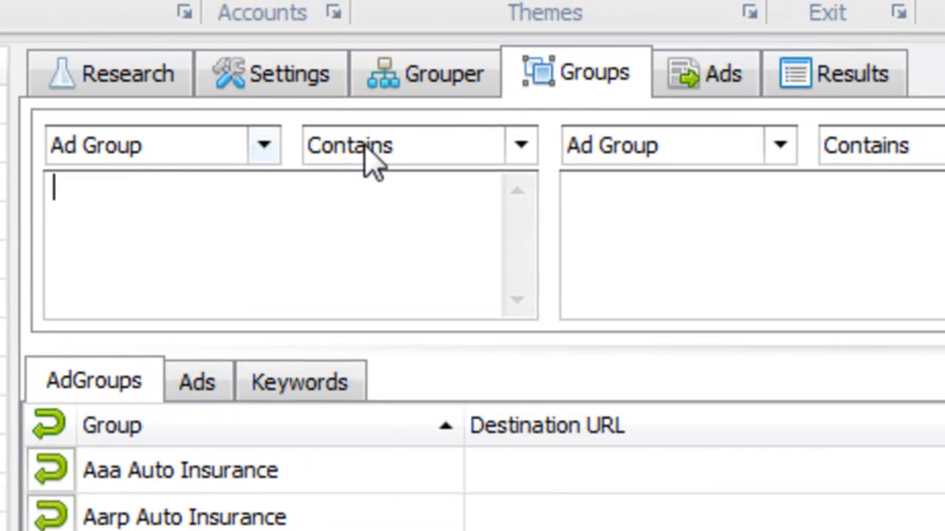
click(366, 154)
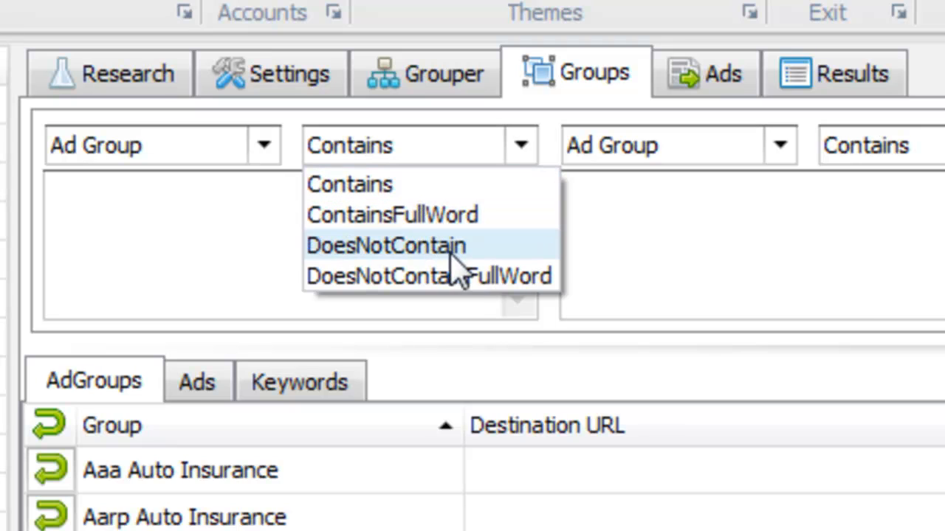
click(583, 247)
click(453, 217)
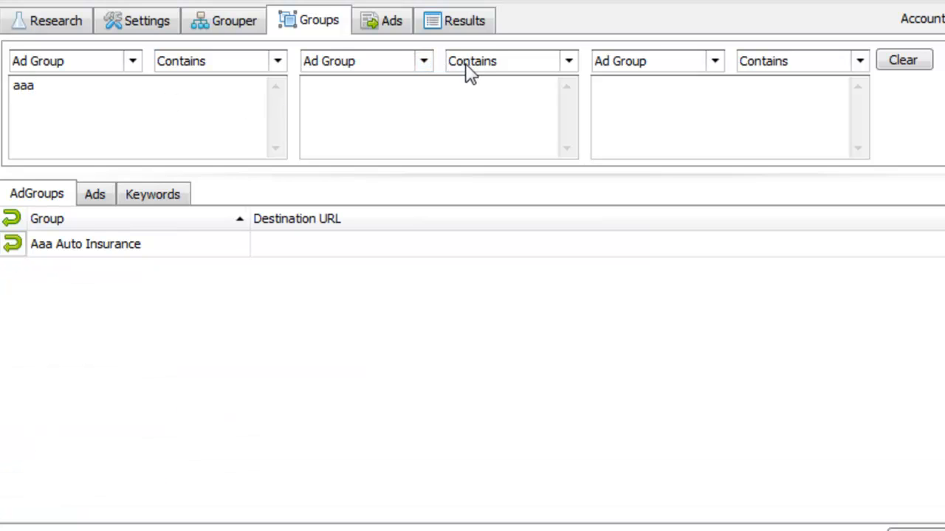
key(ctrl+a)
key(BackSpace)
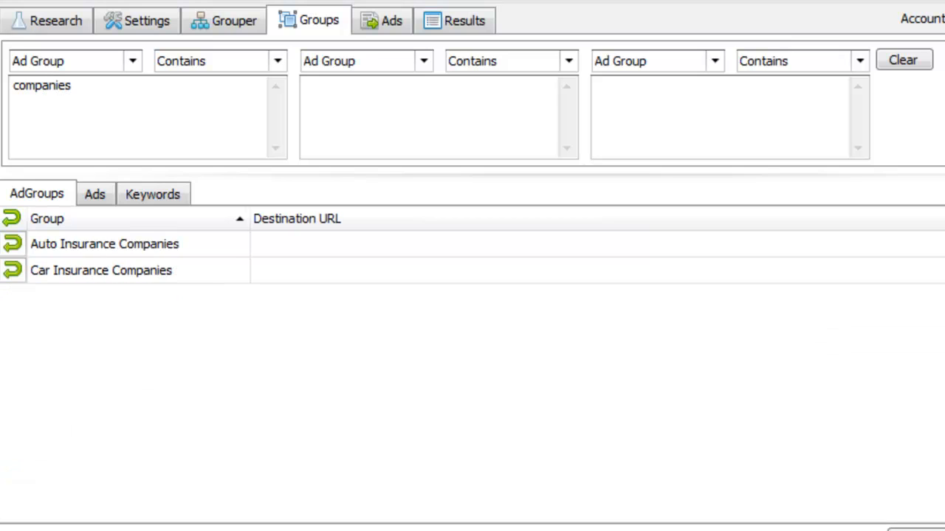
Set the second filter's match type to DoesNotContain
click(454, 62)
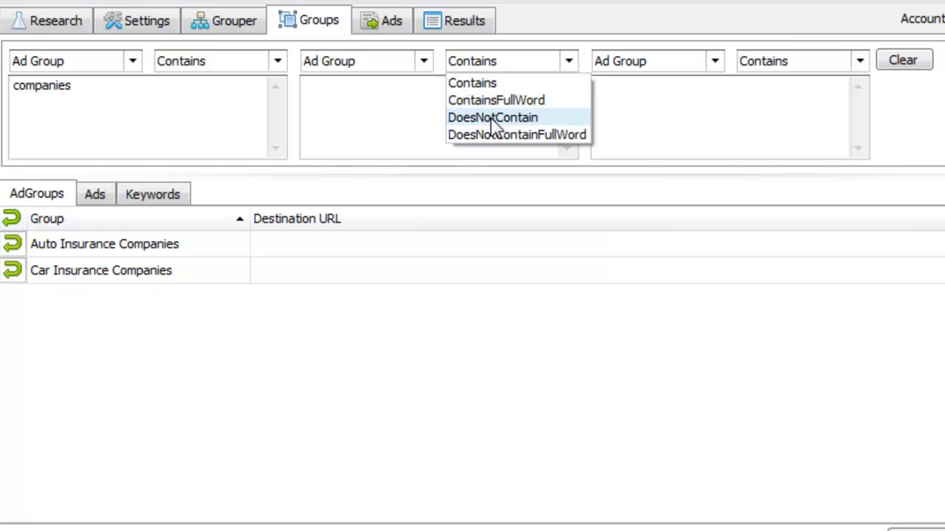
click(493, 116)
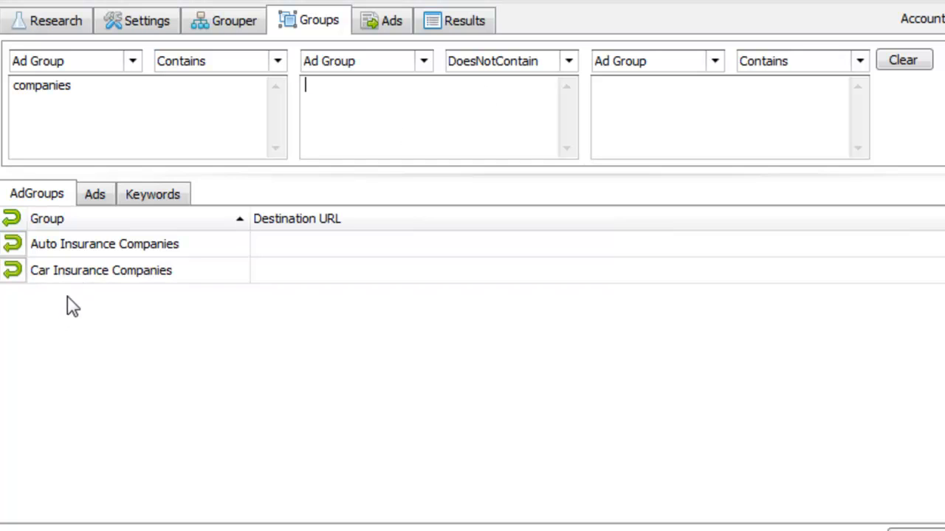
click(88, 279)
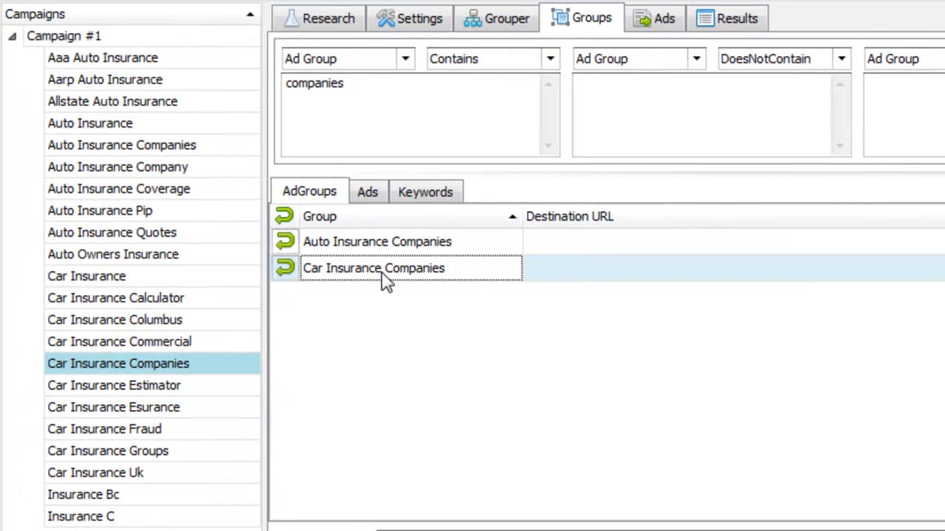
Clear the 'companies' filter text so all ad groups are listed again
drag(198, 273, 392, 288)
drag(405, 116, 263, 69)
key(BackSpace)
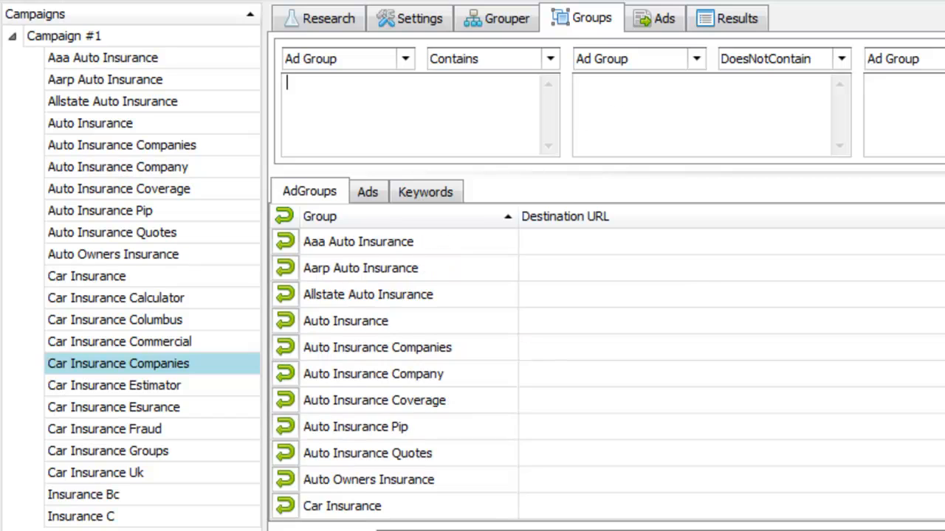
Remove every ad group from Campaign #1 with Group Undo, confirming the removal
click(519, 304)
click(457, 378)
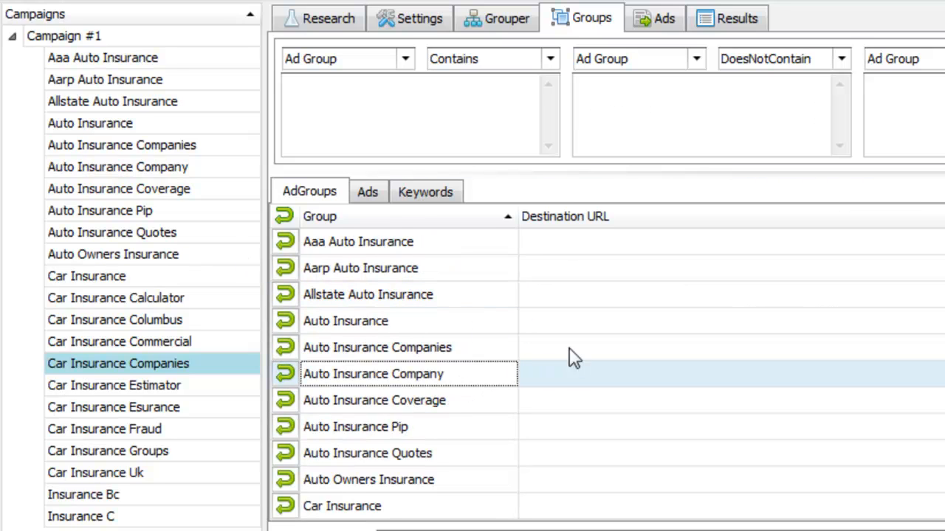
ctrl+click(527, 452)
ctrl+click(548, 300)
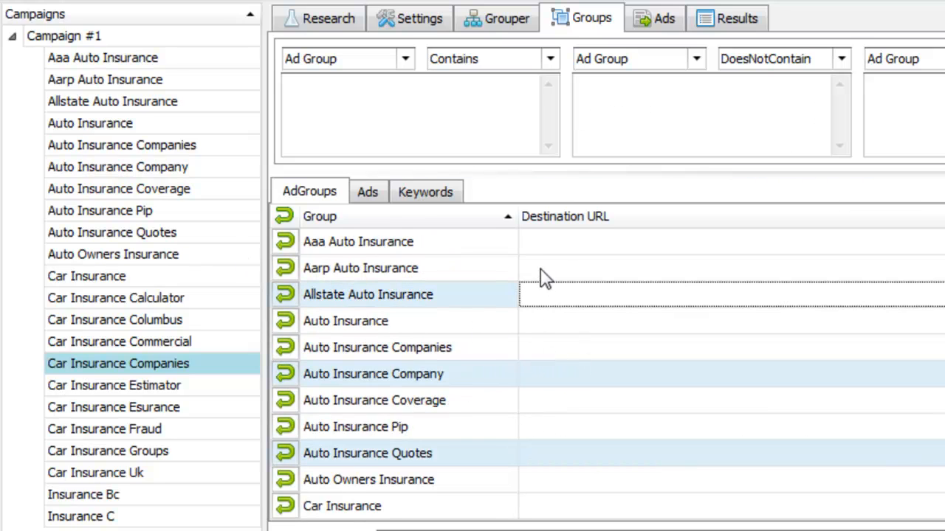
ctrl+click(545, 267)
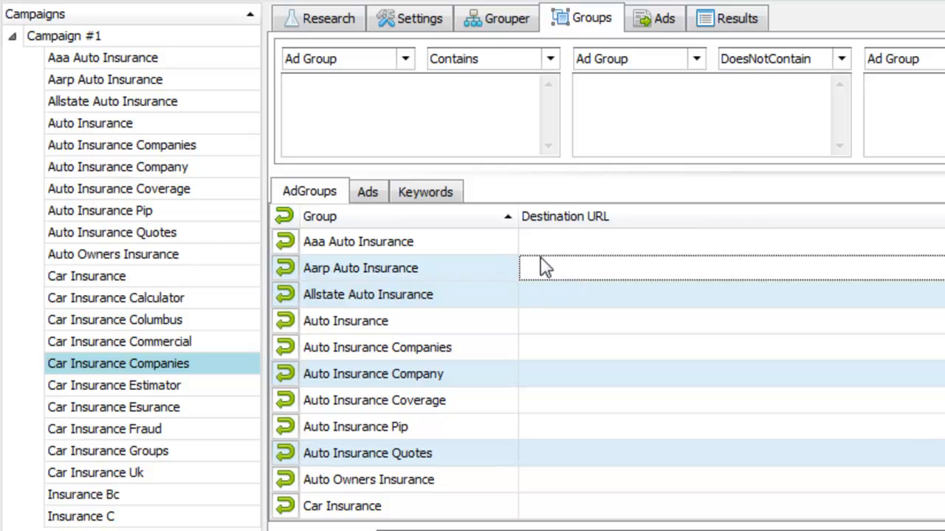
click(284, 301)
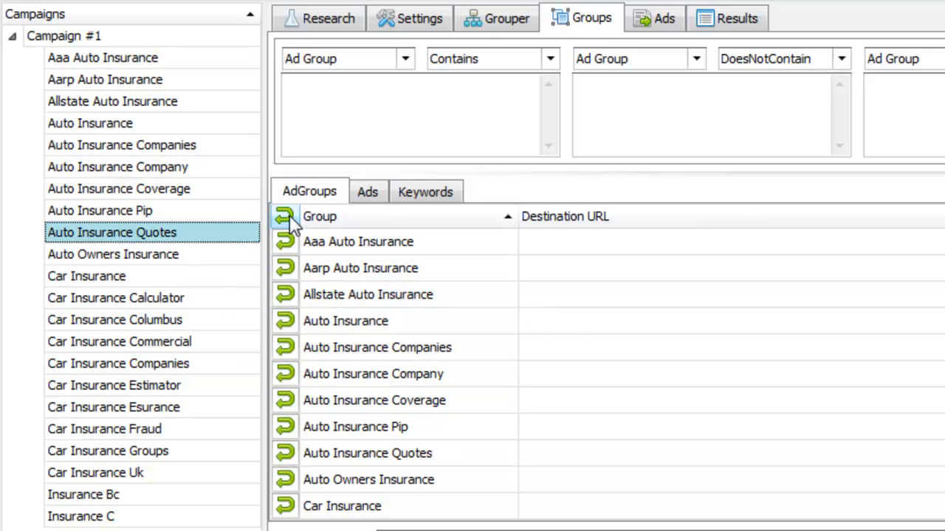
click(148, 37)
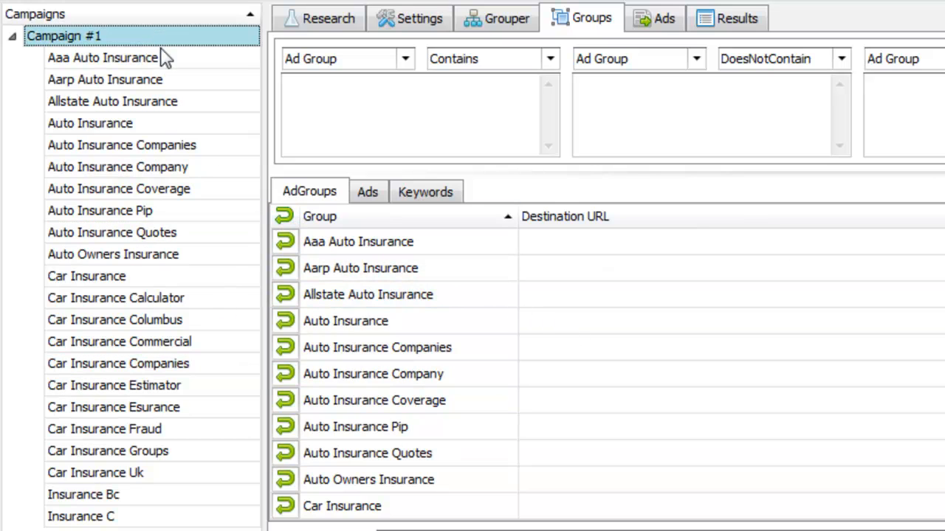
click(286, 218)
click(679, 289)
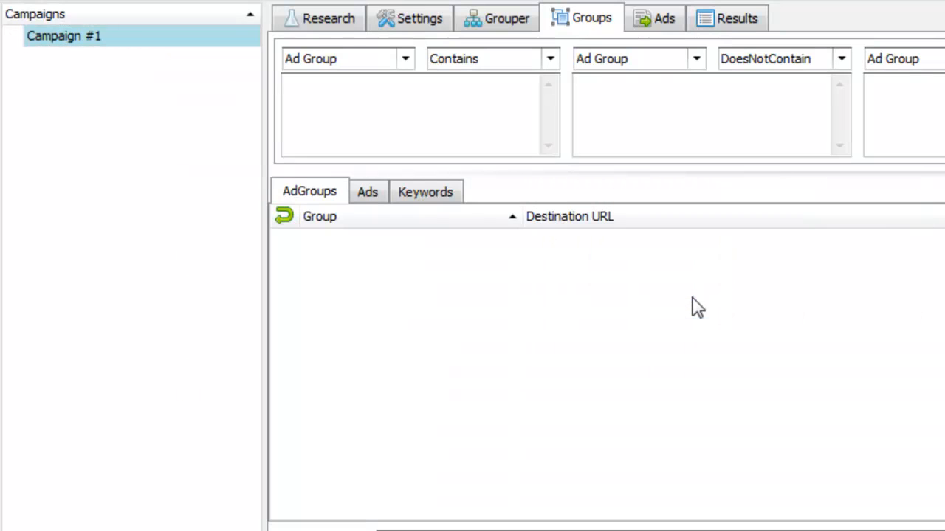
Browse the aaa auto insurance keywords in the keyword grouper
click(530, 23)
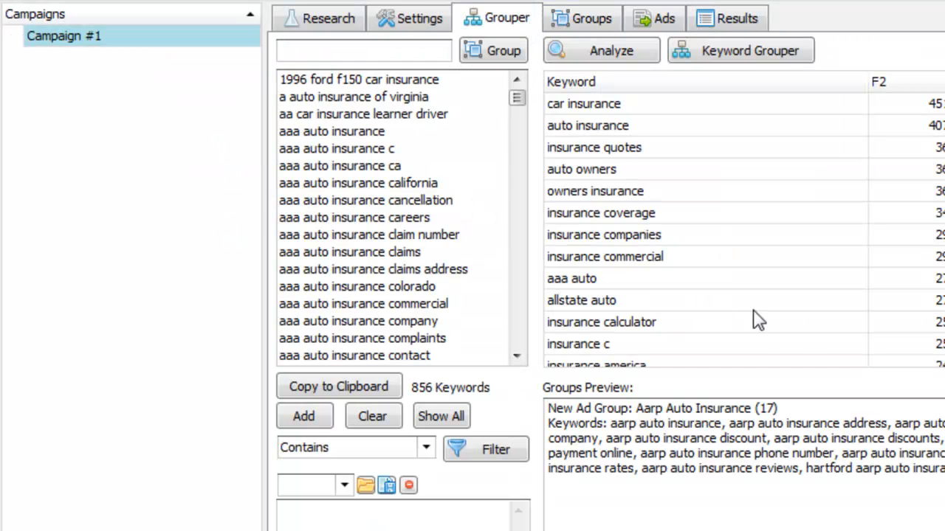
drag(426, 152, 406, 297)
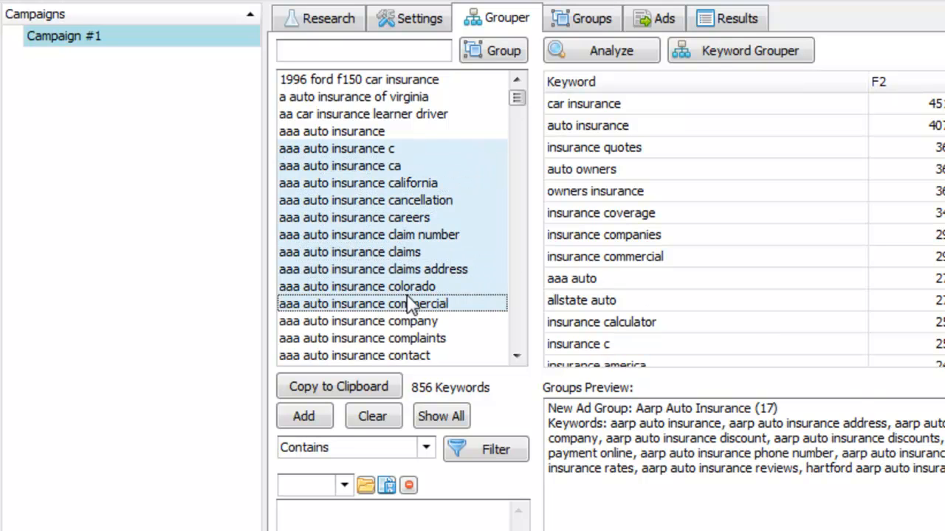
click(422, 252)
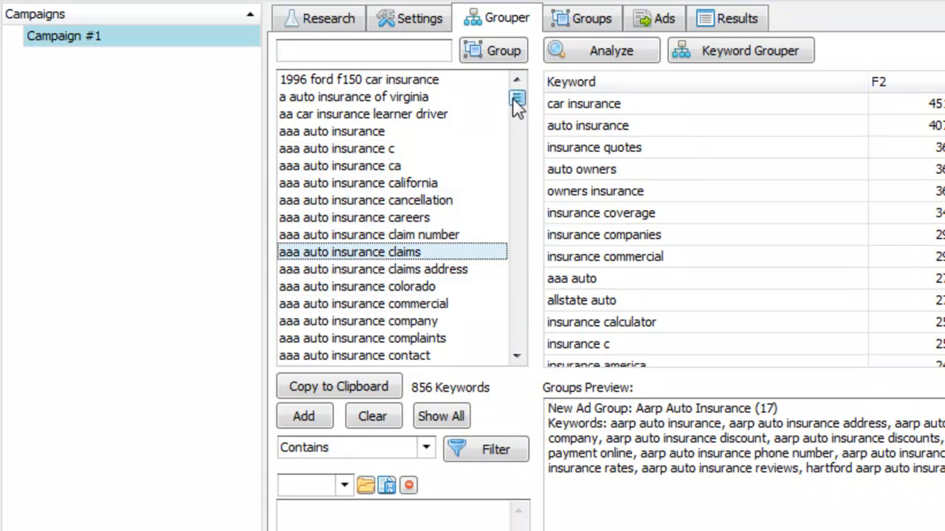
drag(517, 103, 517, 159)
click(561, 19)
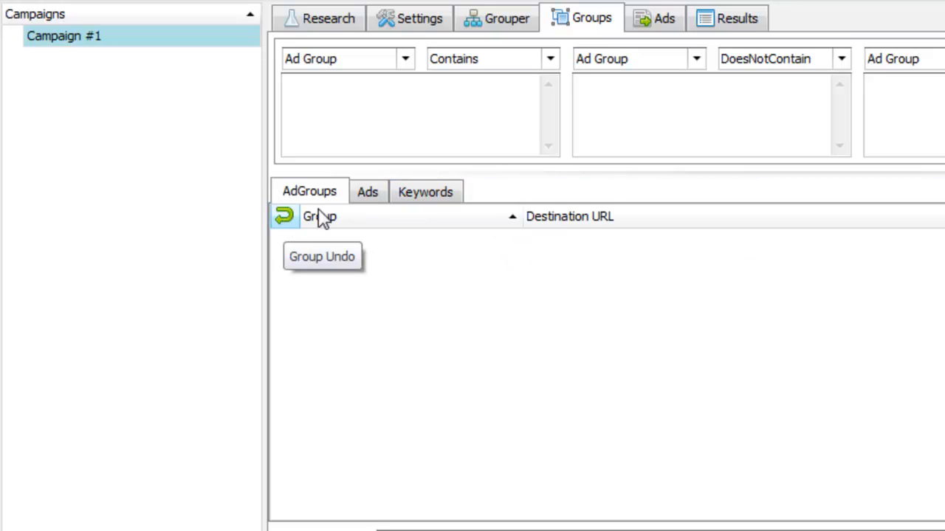
Check the auto insurance pip keywords, then rerun the phrase analysis on all 856 keywords
click(520, 26)
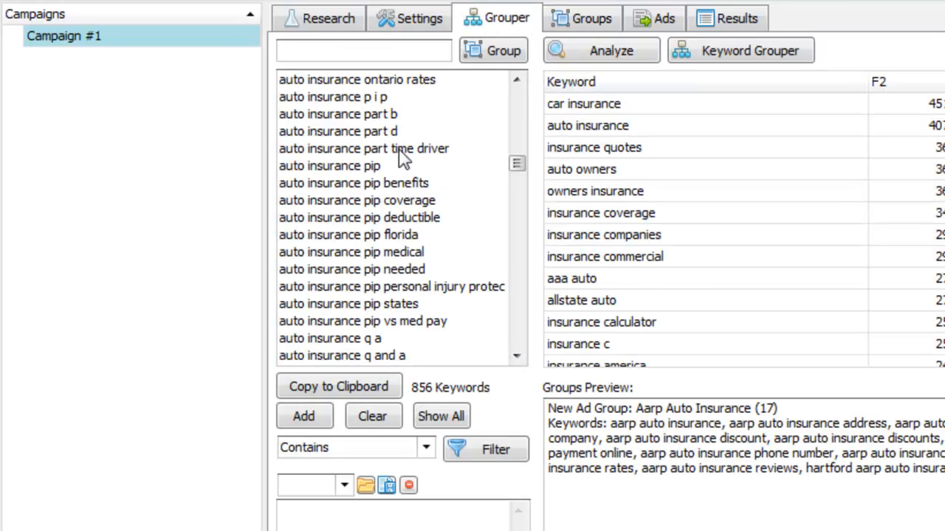
drag(400, 148, 407, 259)
click(412, 287)
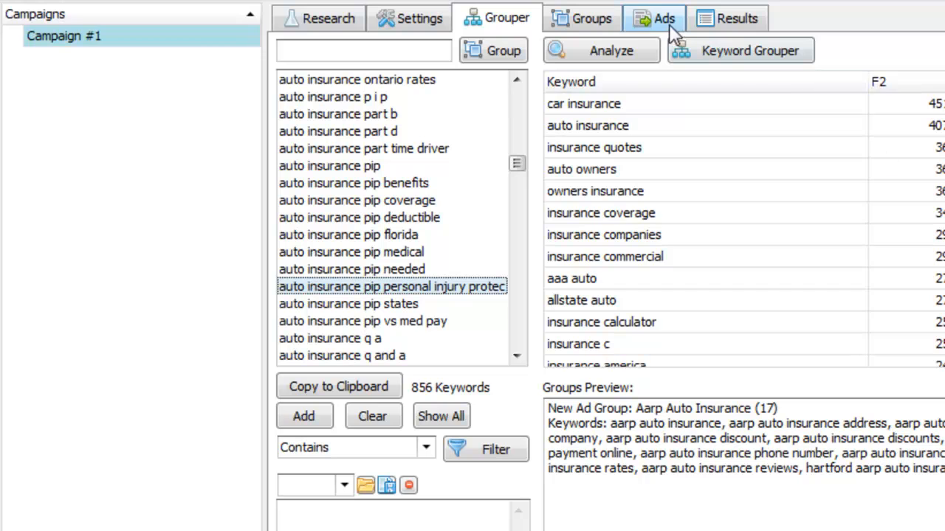
click(606, 20)
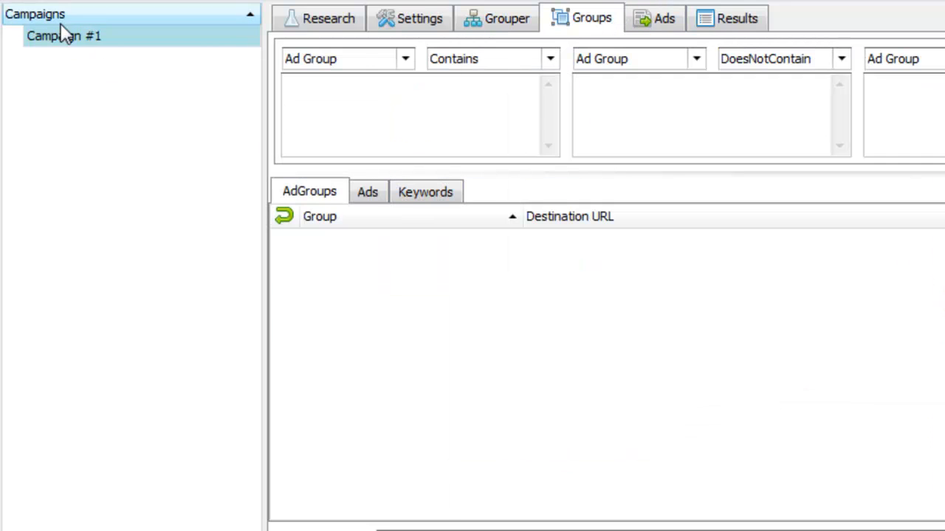
click(525, 21)
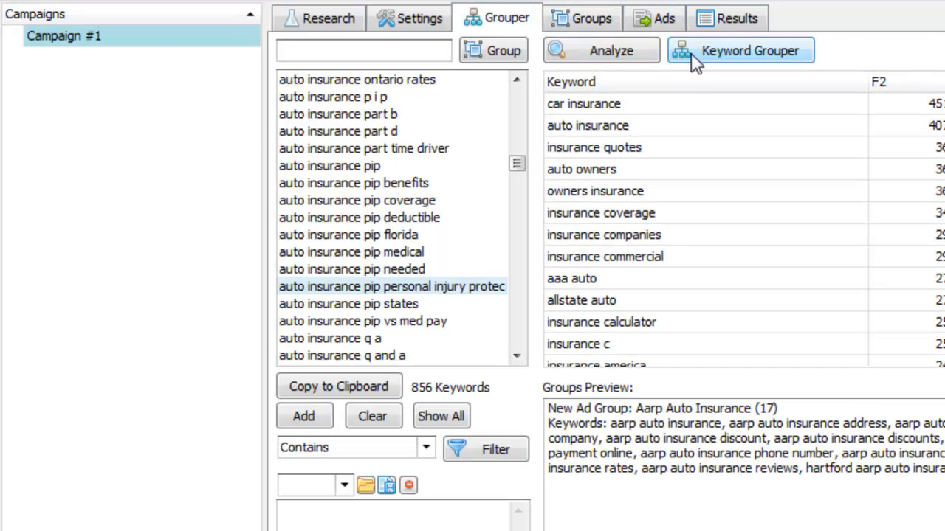
click(622, 53)
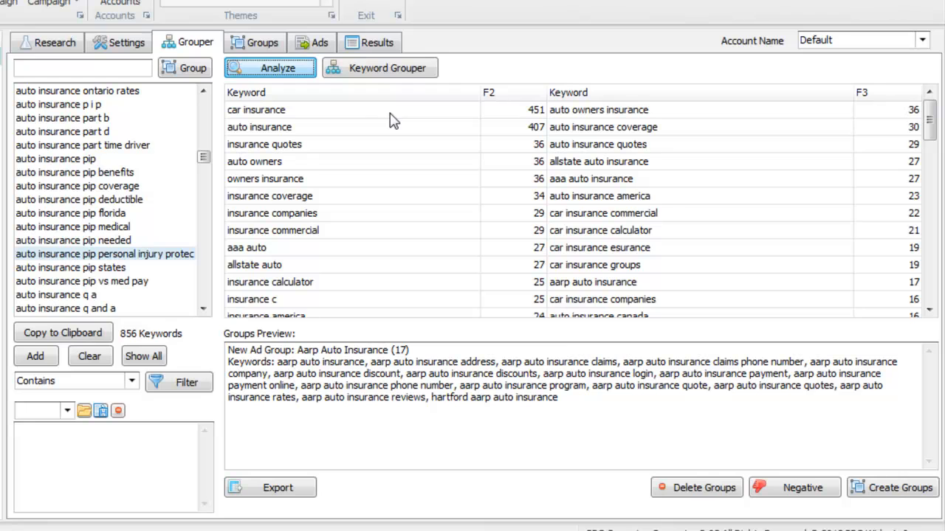
Create ad groups from all two-word phrases in F2 Keyword, e.g. Health Insurance and Insurance Tulsa
click(640, 118)
drag(394, 121, 381, 358)
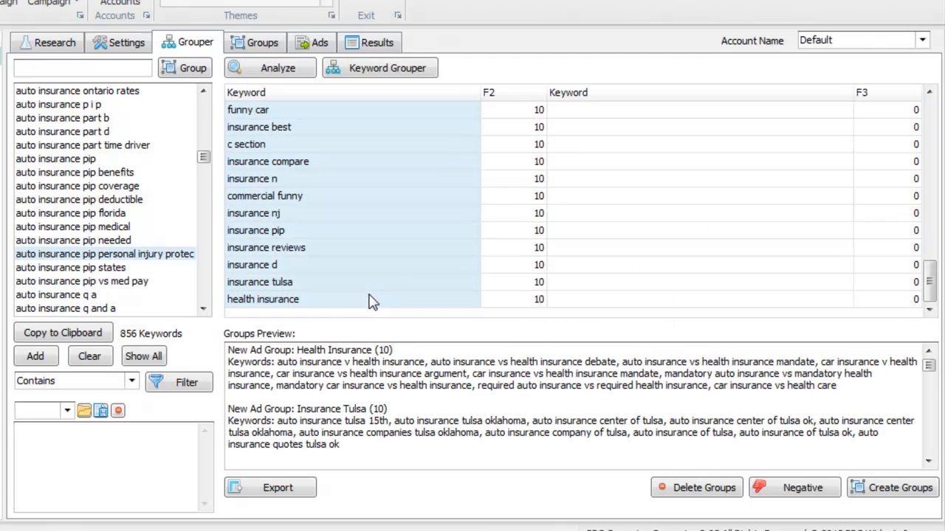
right_click(403, 237)
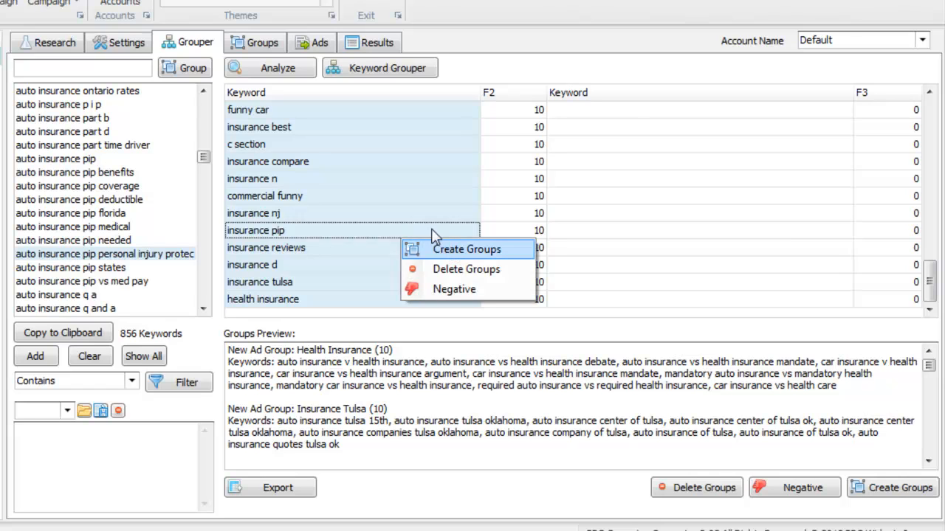
click(435, 235)
Load the saved Web Design ad into the ad template editor
click(307, 46)
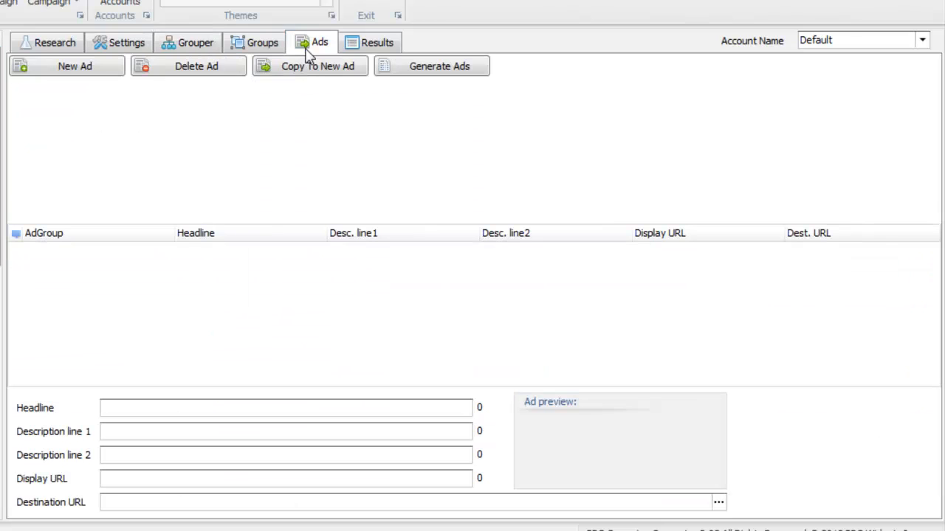
click(248, 42)
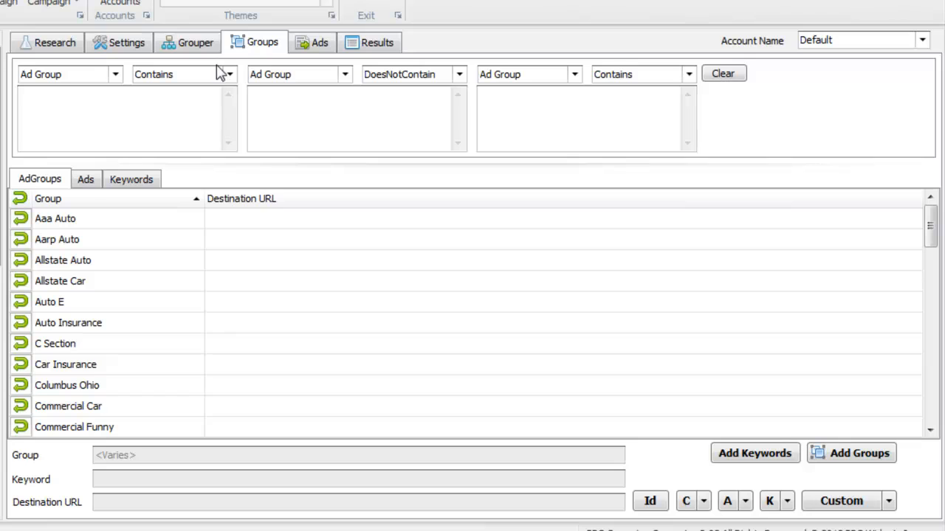
click(86, 179)
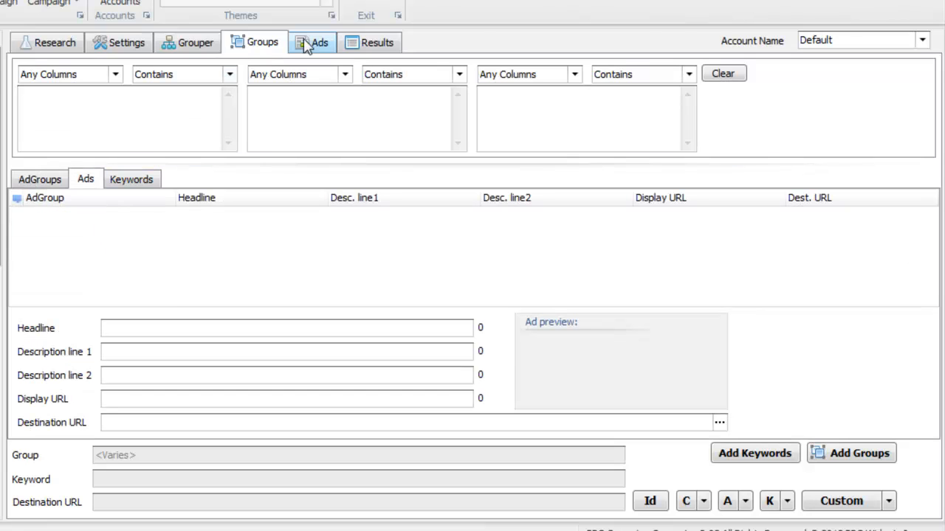
click(307, 46)
click(101, 69)
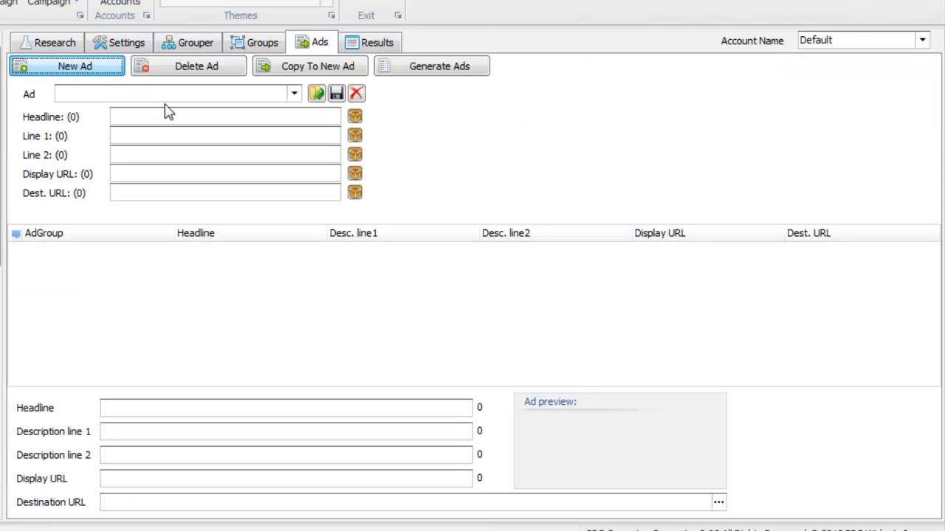
click(296, 98)
click(284, 109)
Set the headline template to {adgroup:Car Insurance} and generate ads for every ad group
drag(285, 116, 46, 98)
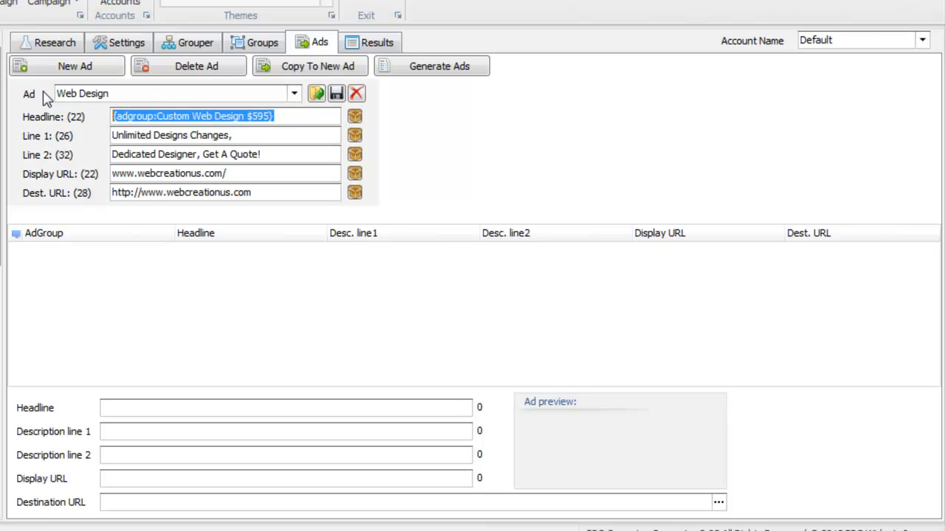
text(I)
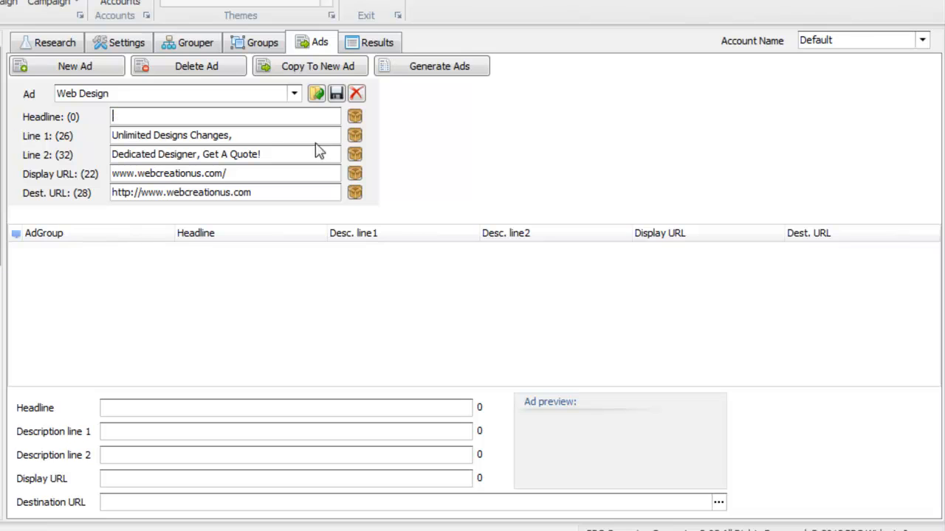
click(355, 116)
click(364, 188)
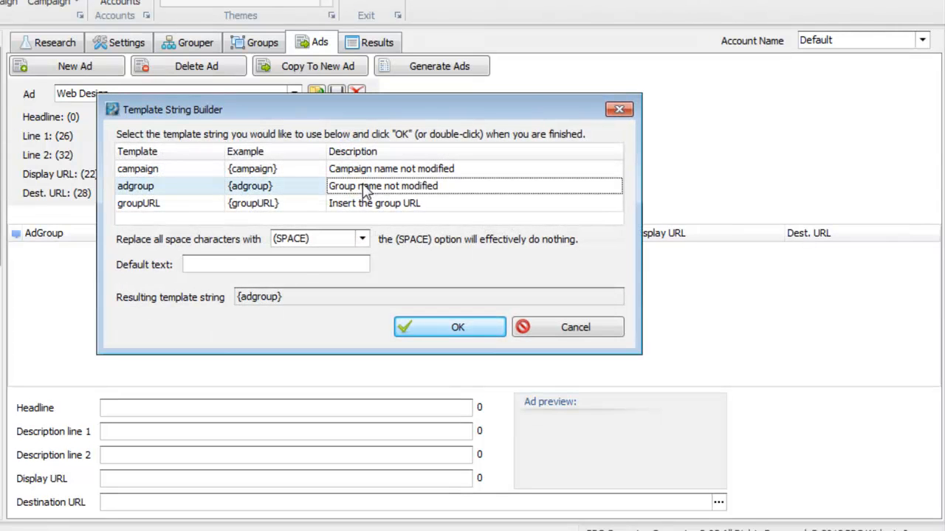
click(296, 263)
text(Car Insurance)
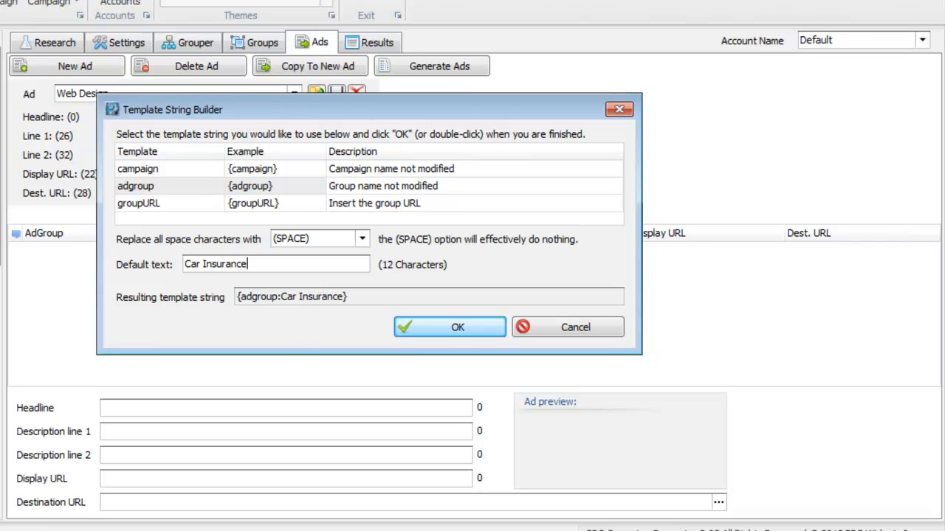
click(400, 332)
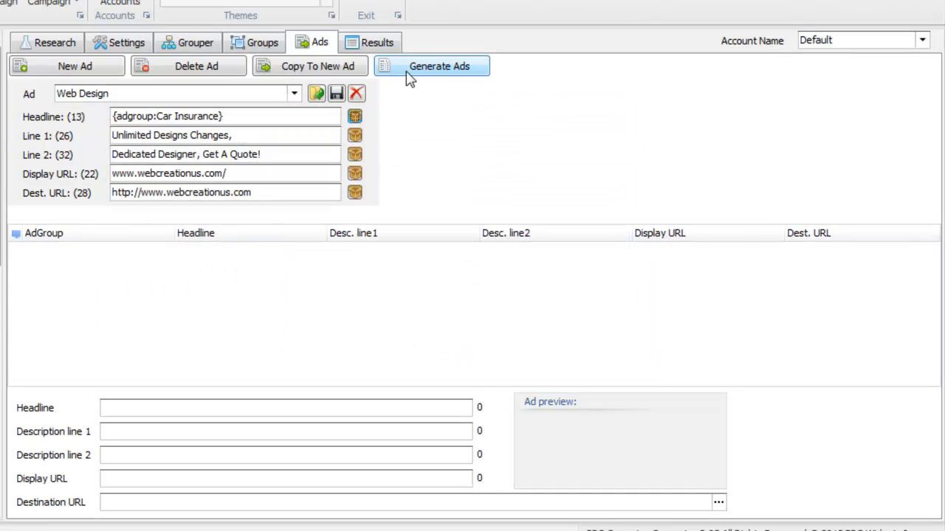
click(410, 73)
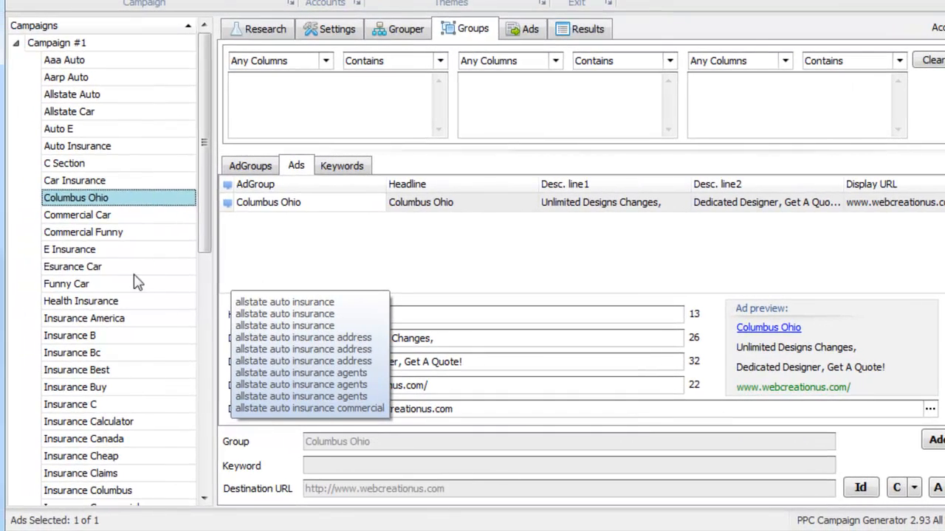
Inspect the generated ads for groups like Insurance Buy, Funny Car, Commercial Car and Auto Insurance
click(134, 266)
click(137, 336)
click(135, 387)
click(116, 286)
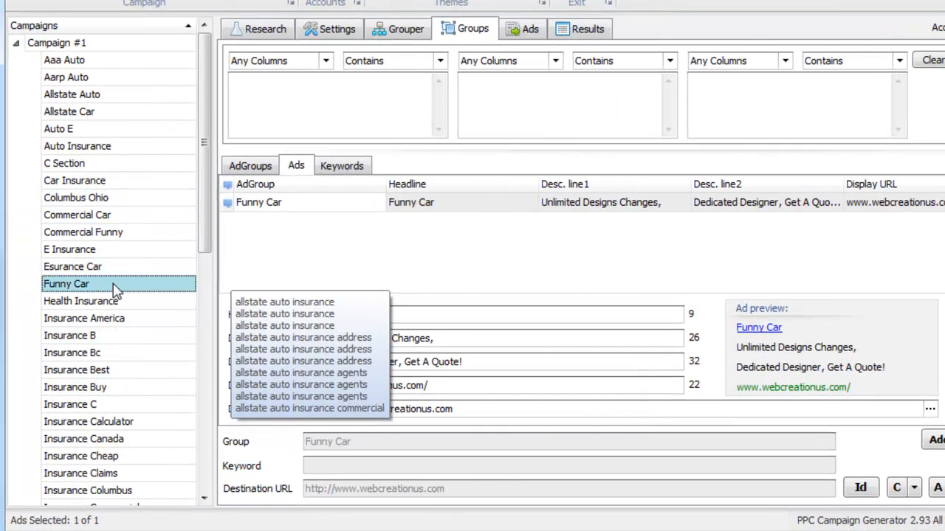
click(124, 234)
click(291, 237)
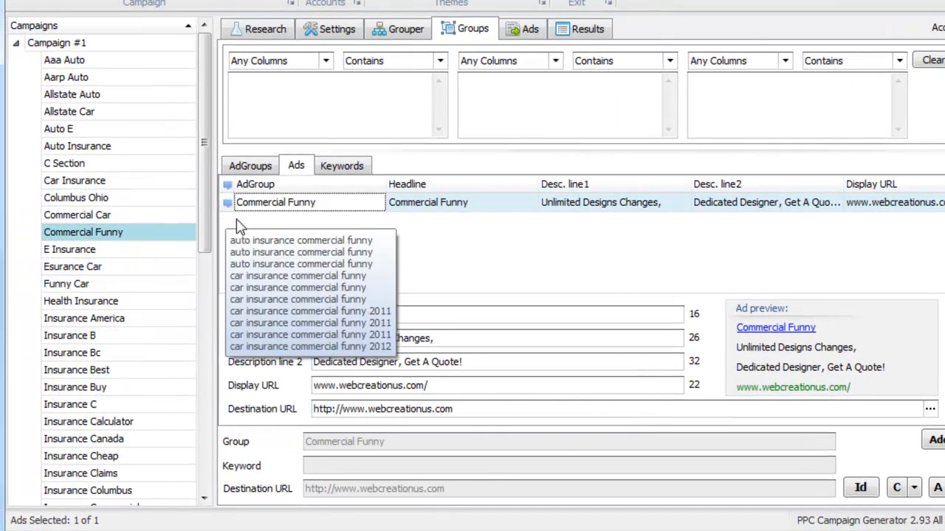
click(130, 214)
click(136, 147)
click(377, 266)
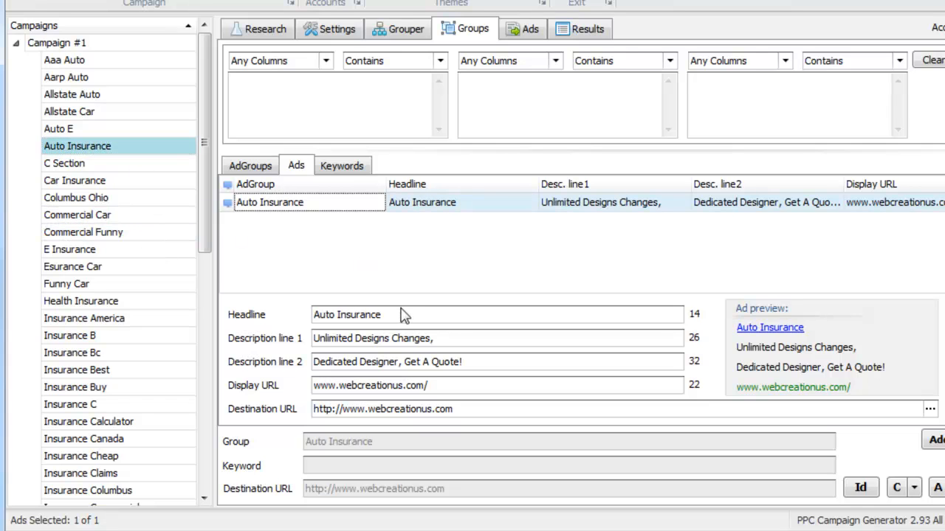
drag(405, 316, 251, 314)
Change the Columbus Ohio ad headline to 'Columbus OH Car Insurance'
click(158, 201)
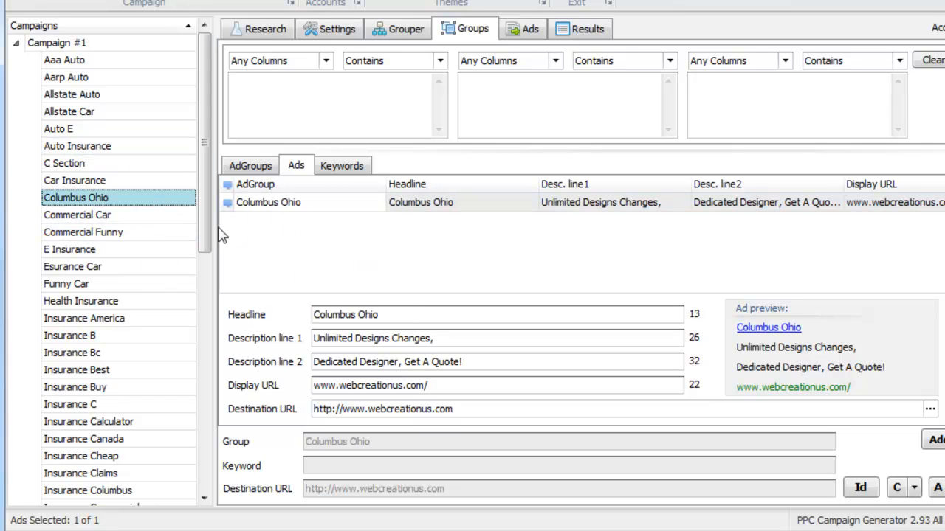
click(367, 245)
click(425, 313)
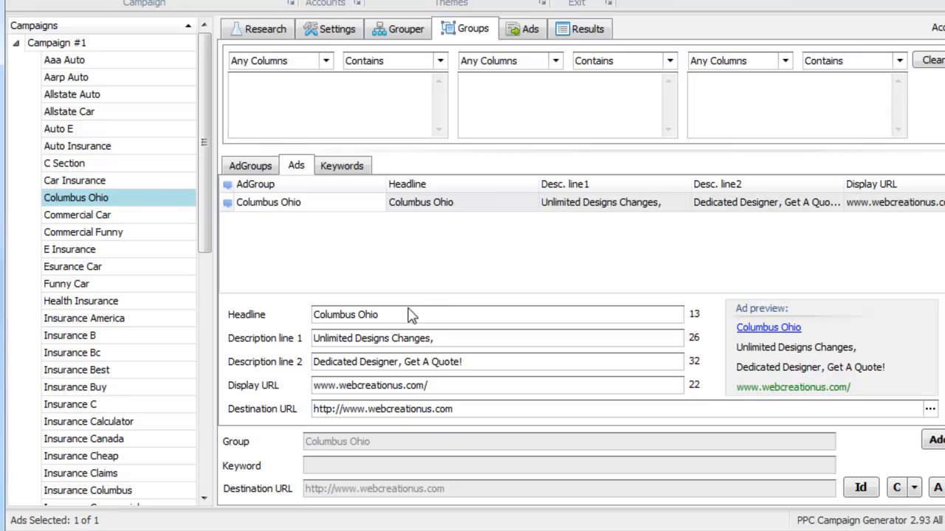
text(Car Insurance)
double_click(367, 315)
text(OH)
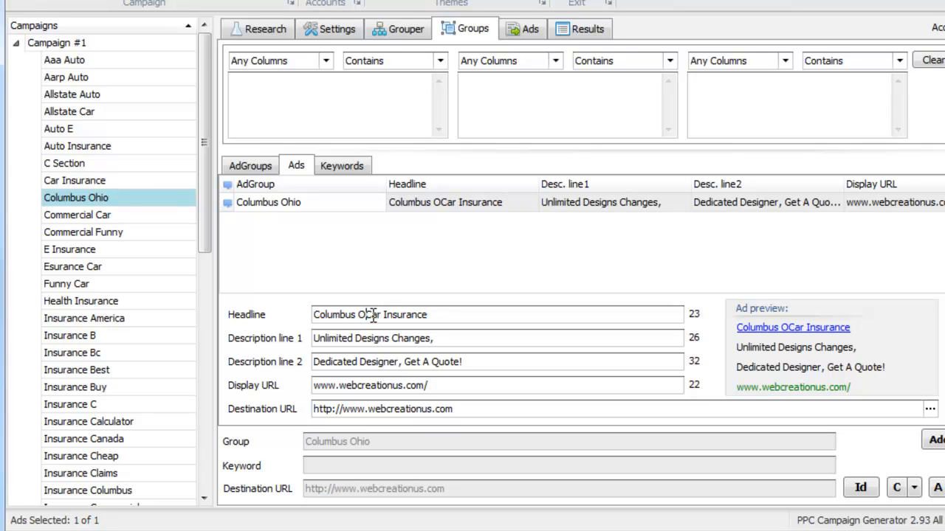
click(515, 255)
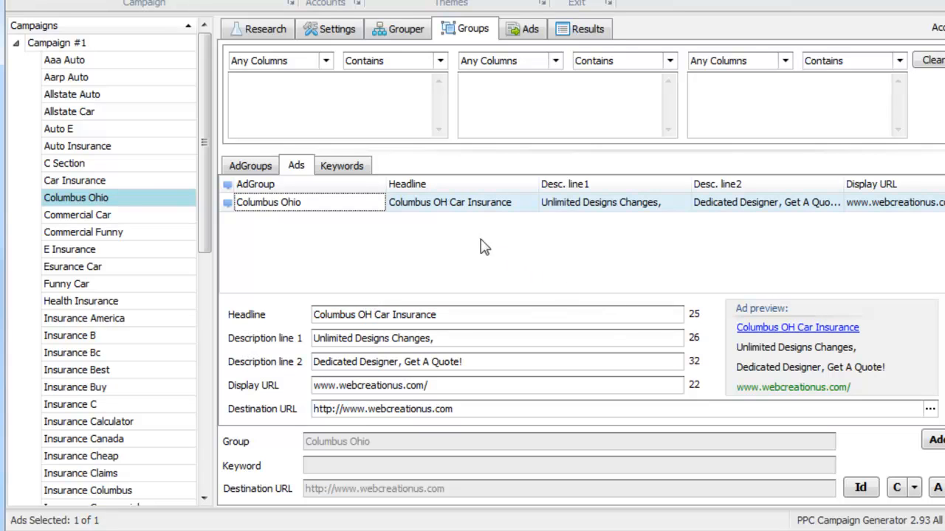
Check the ads of the Commercial Car, E Insurance and Car Insurance groups
click(123, 220)
click(120, 248)
click(185, 180)
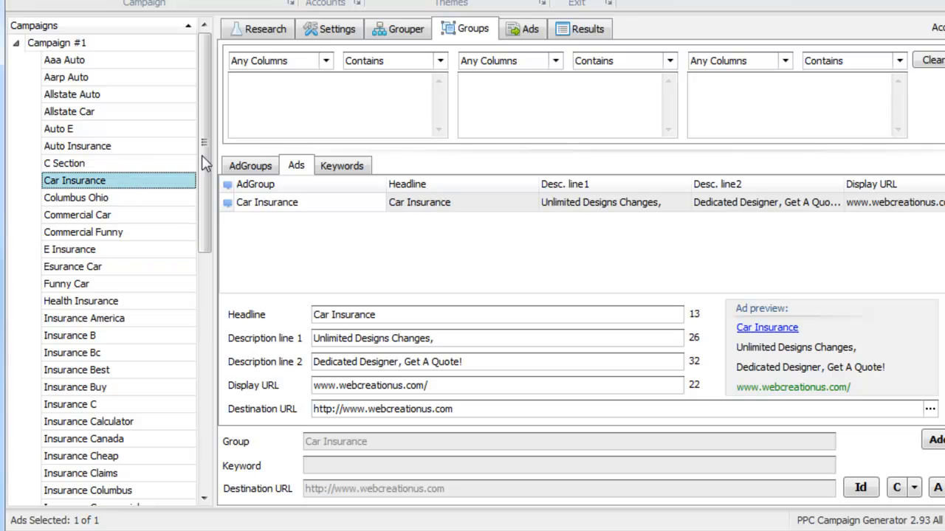
Delete six keywords from the Car Insurance group, starting at '1996 ford f150 car insurance', leaving 618
click(360, 167)
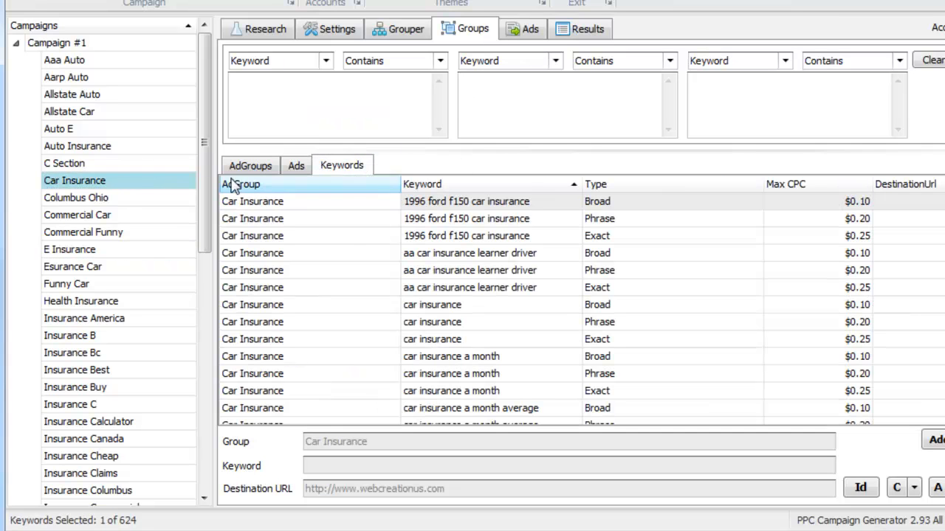
click(349, 242)
shift+click(434, 325)
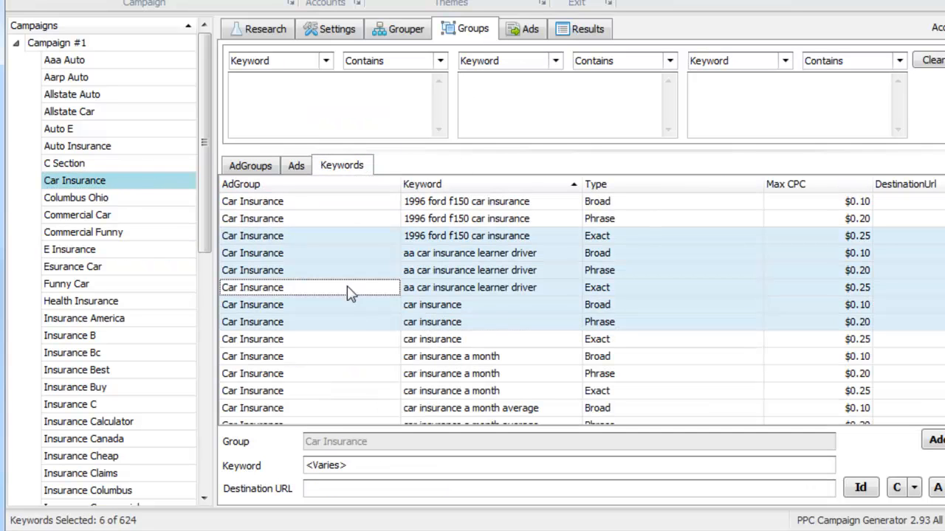
key(Delete)
Select 37 keywords from 'car insurance a month', then view the still-empty campaign Results page
click(384, 287)
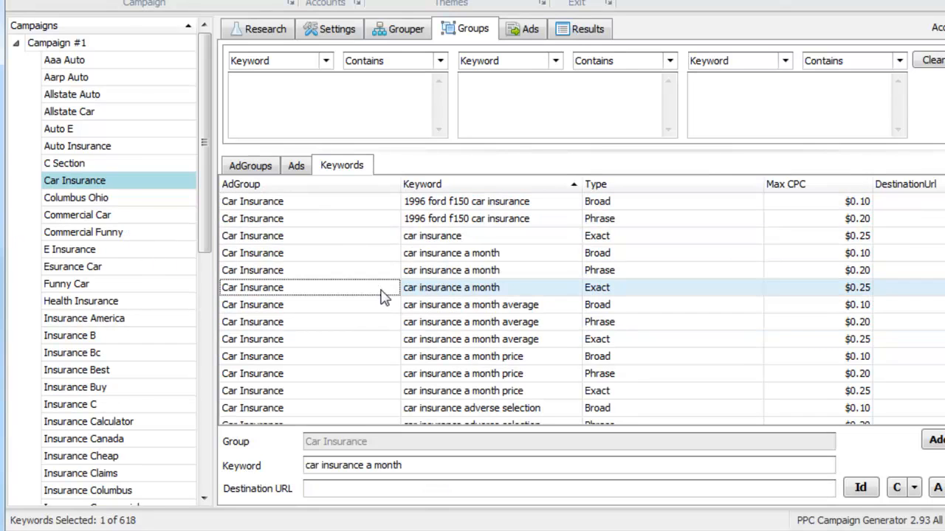
scroll(443, 310, down, 10)
shift+click(461, 339)
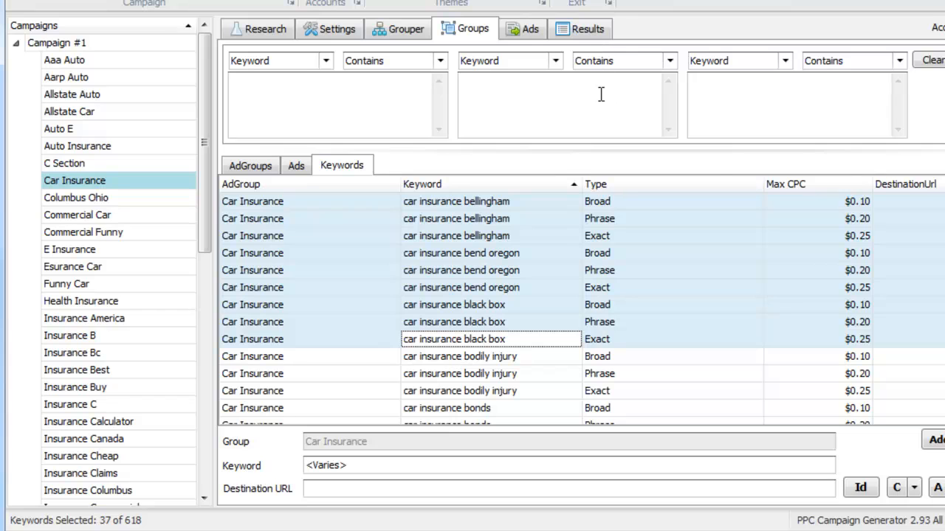
click(539, 34)
click(582, 31)
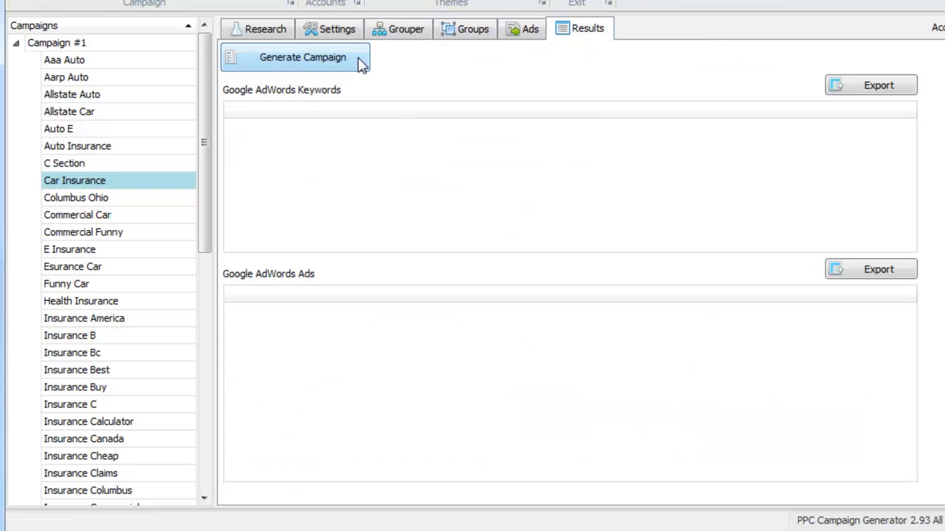
Rename Campaign #1 to 'Car Insurance', generate its AdWords keyword and ad tables, and select all keyword rows
click(75, 45)
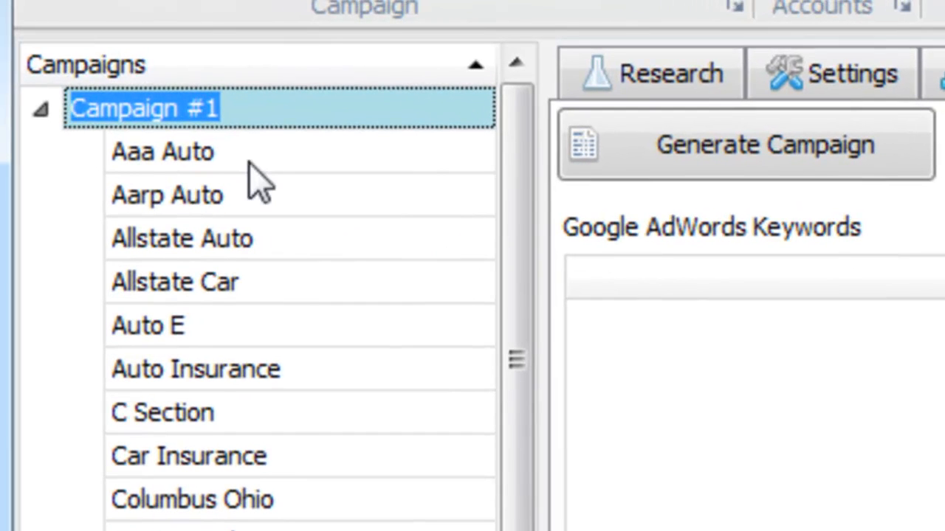
text(Car Insurance)
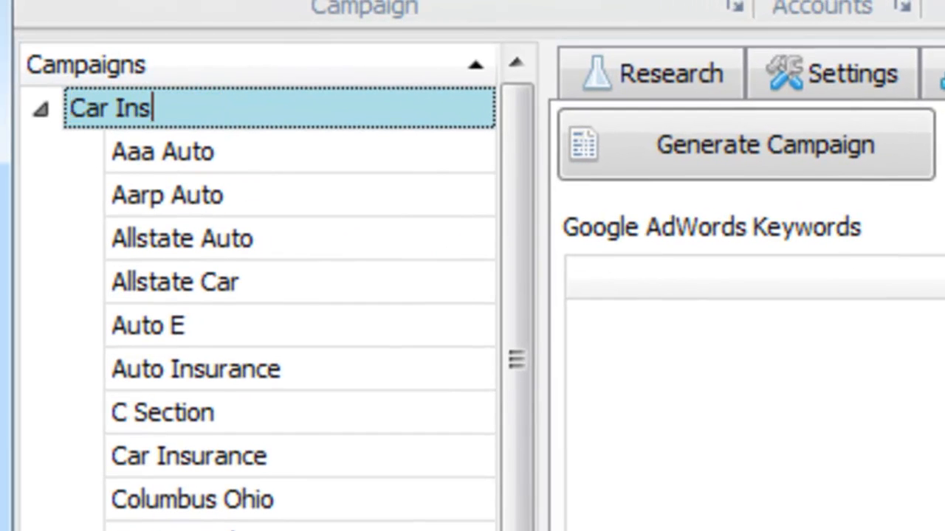
click(631, 164)
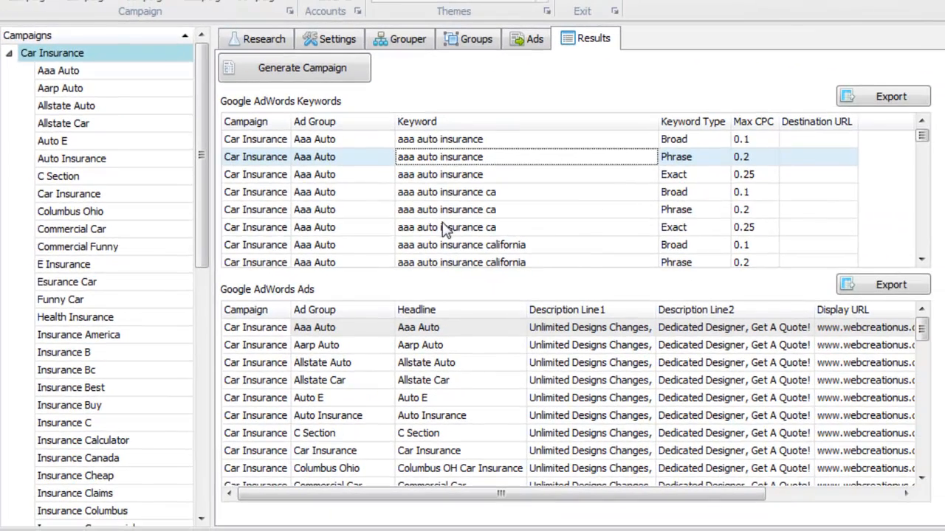
key(ctrl+a)
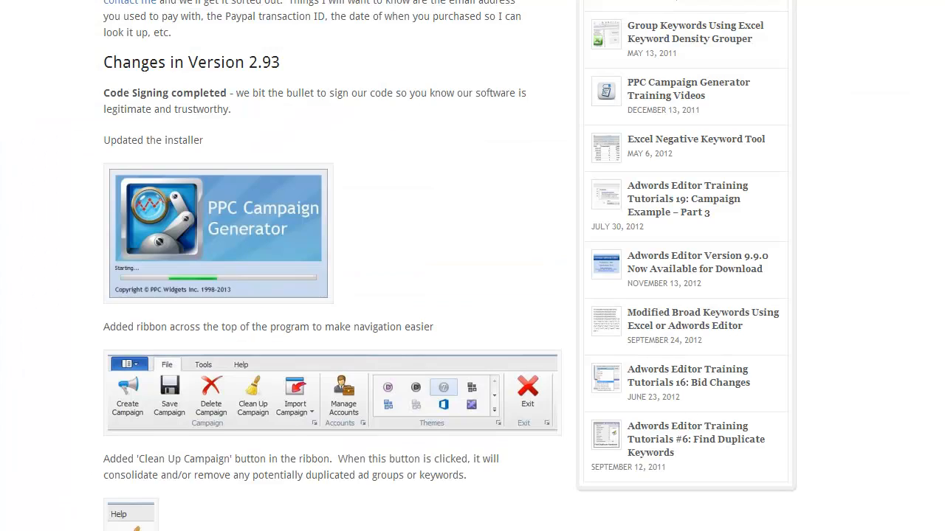
scroll(333, 265, down, 4)
scroll(450, 266, down, 3)
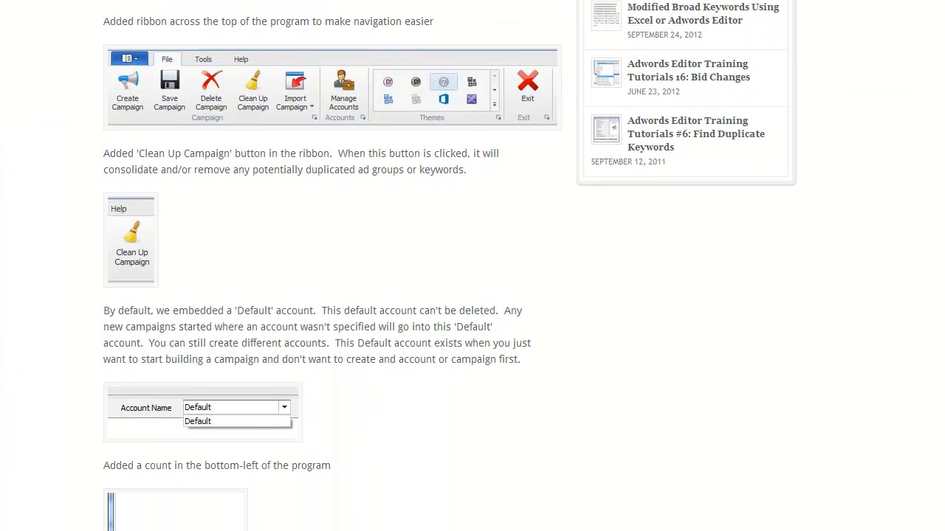
scroll(451, 266, up, 5)
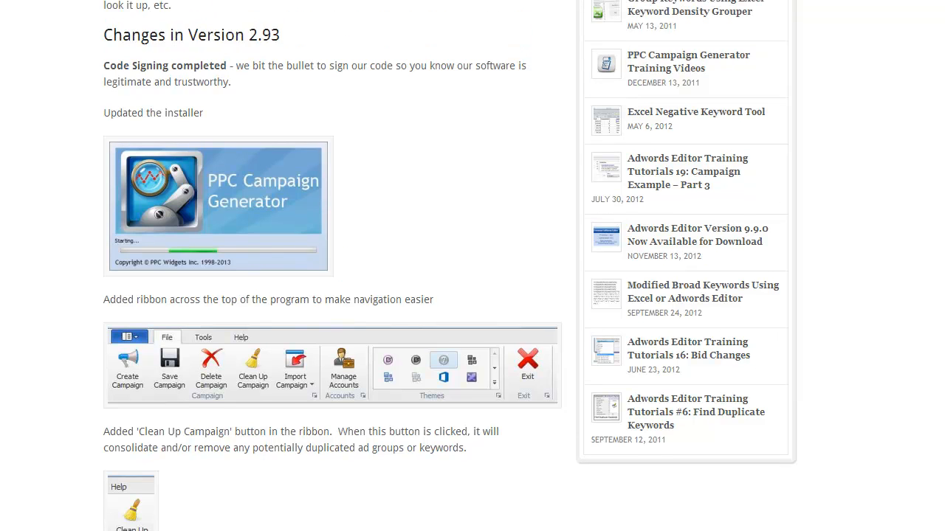
scroll(450, 265, down, 2)
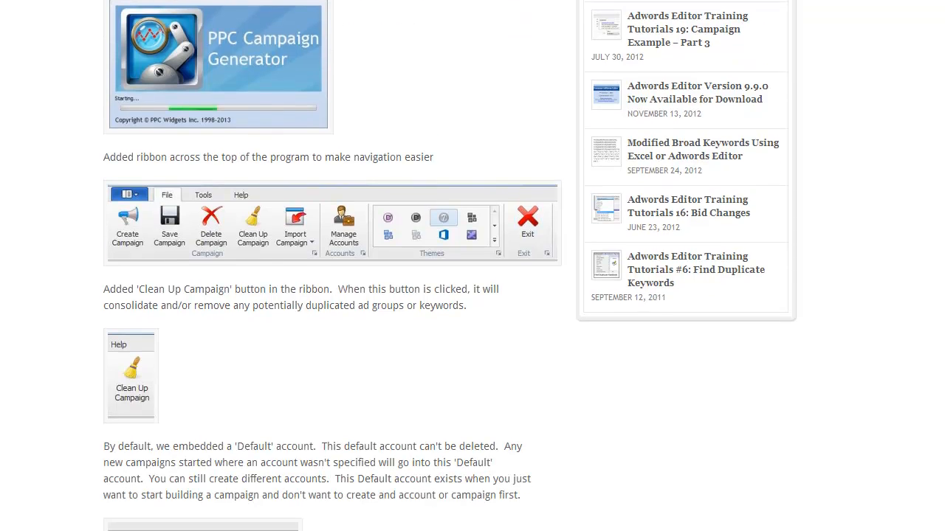